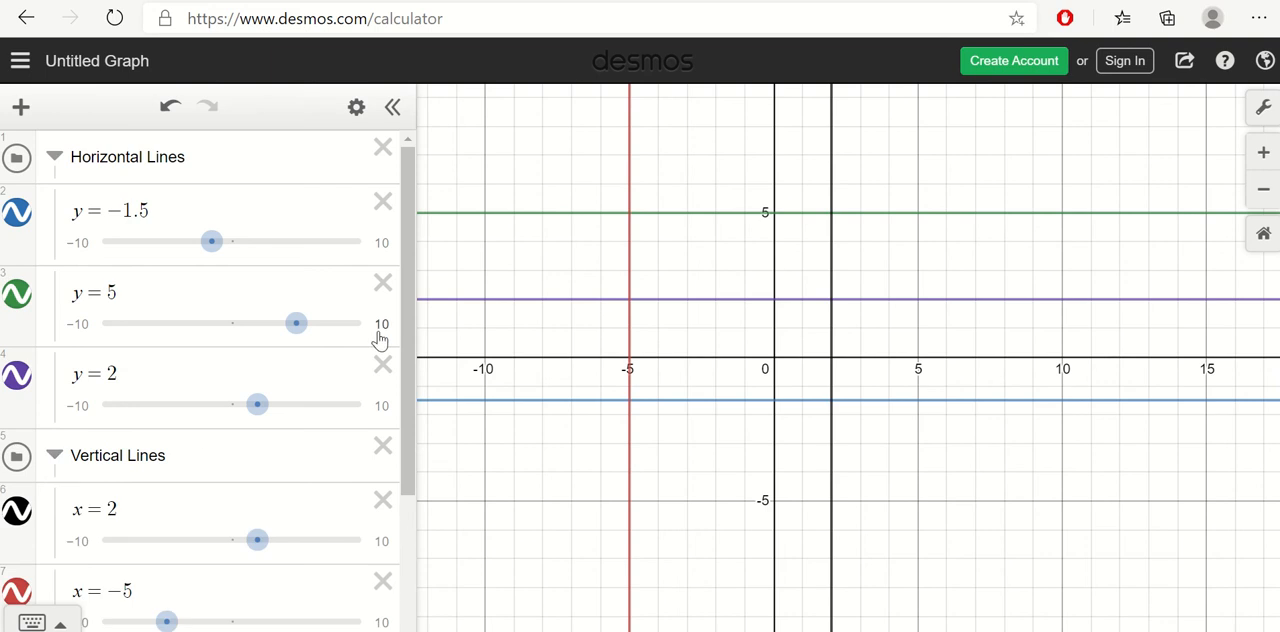
Step: Label where y = 5 meets x = −5 and x = 2, and append empty restriction braces to the y = 5 equation
click(543, 213)
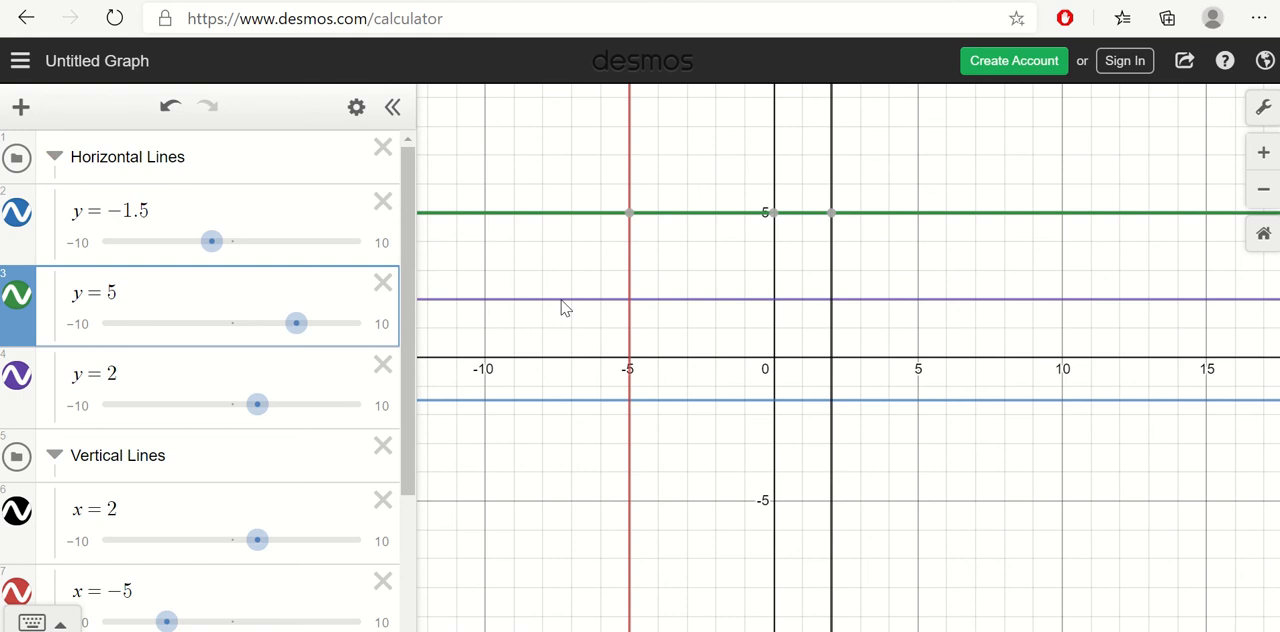
click(630, 214)
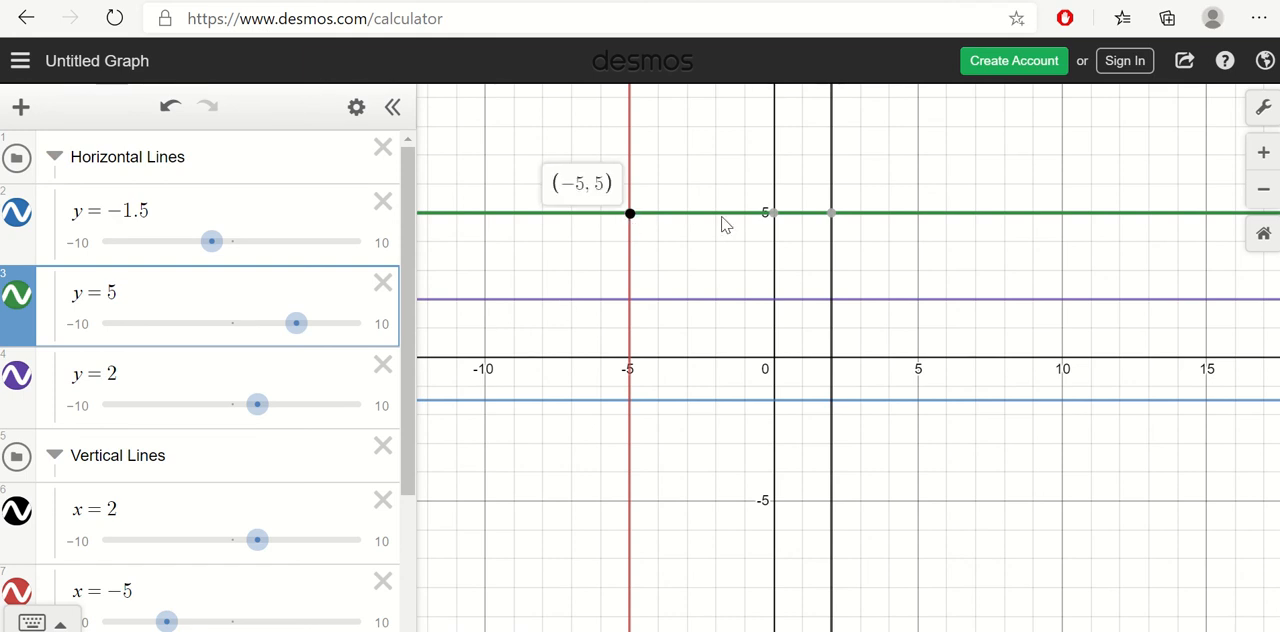
click(832, 216)
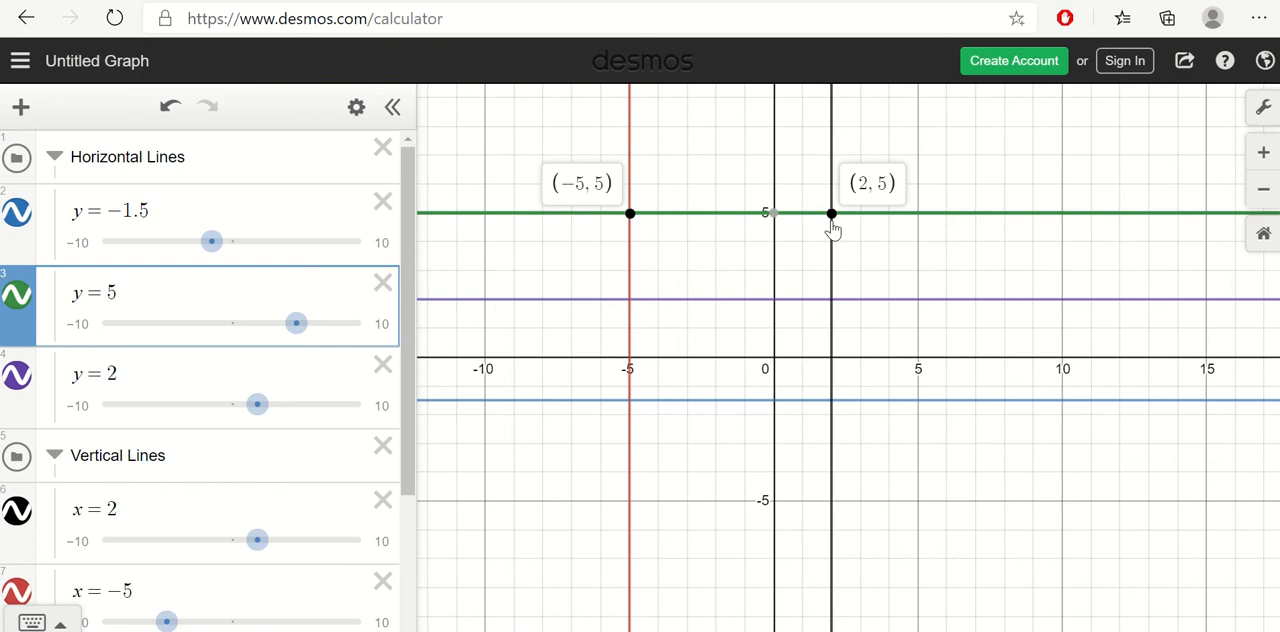
click(183, 289)
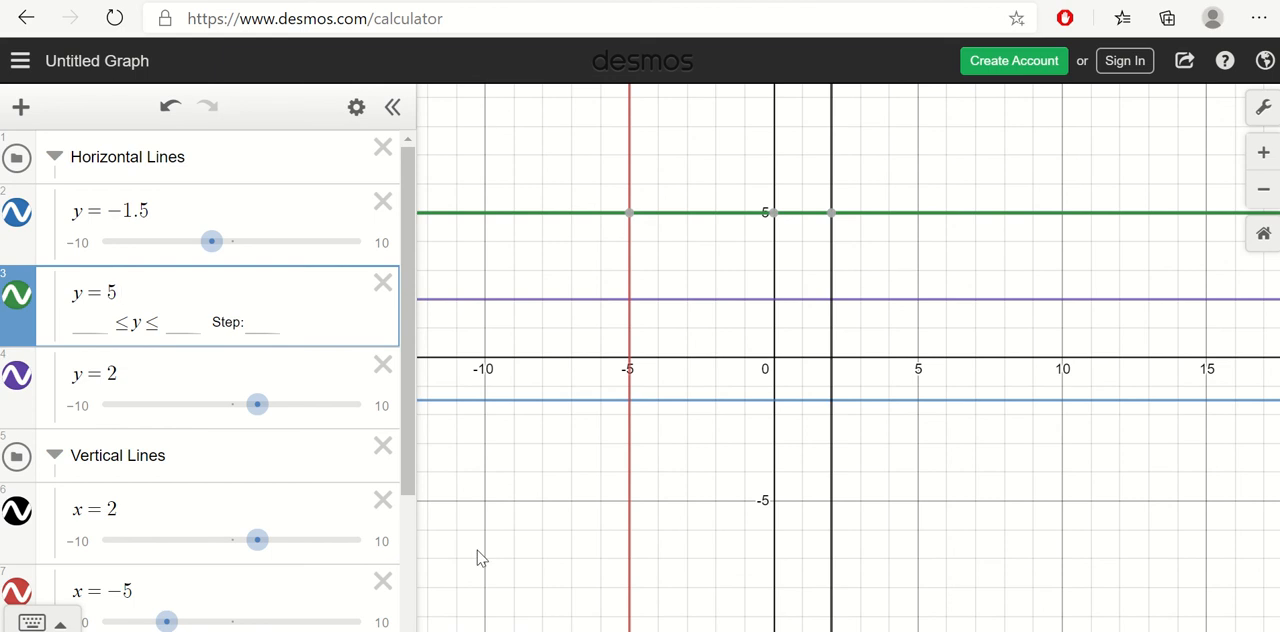
text({ < )
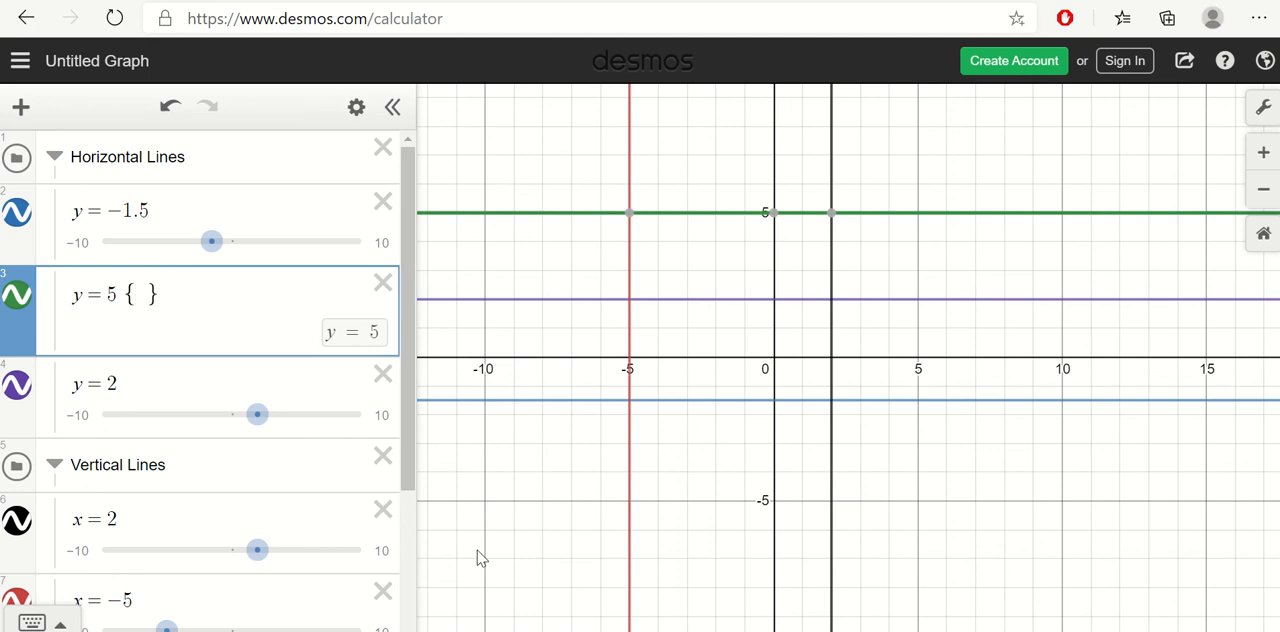
text(x <)
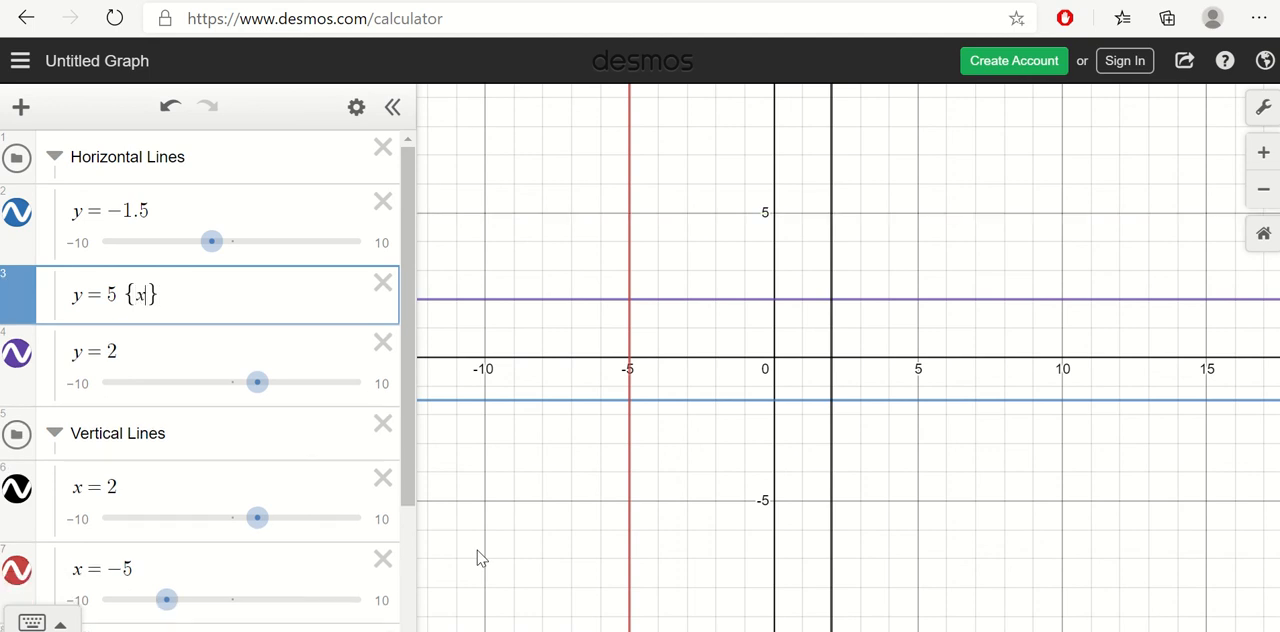
key(Left)
key(Left)
text(<)
key(BackSpace)
key(BackSpace)
key(BackSpace)
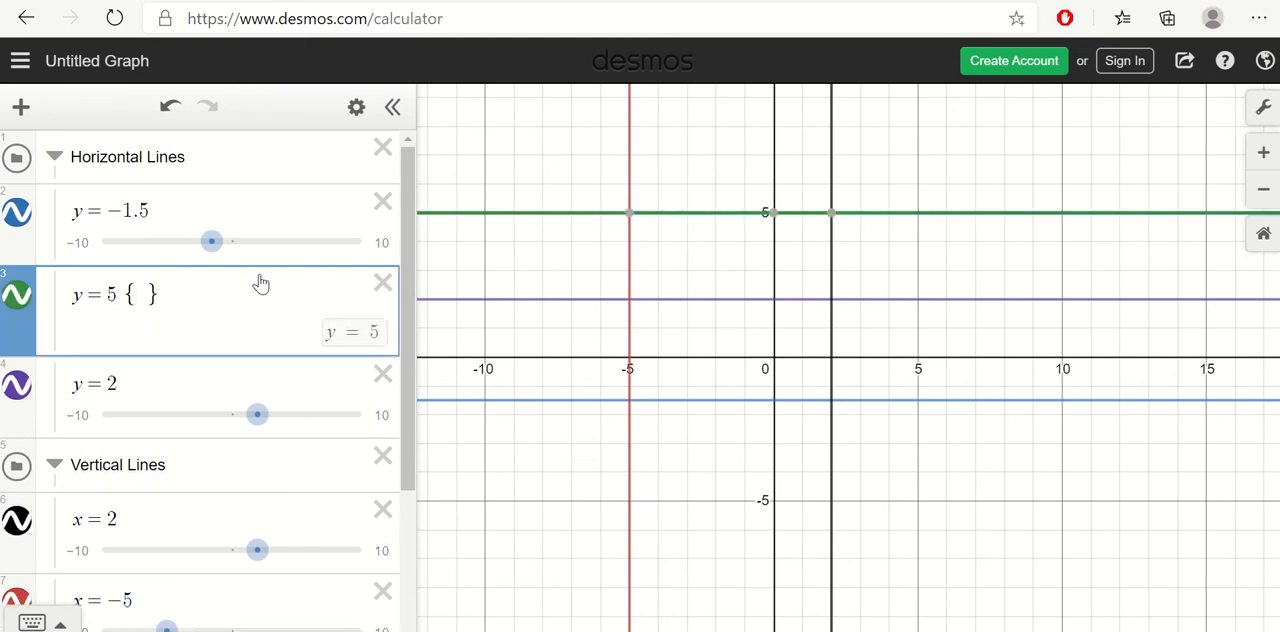
Step: Label the y = 5 line's intersections with both vertical lines again and restrict y = 5 to −5 < x < 2
click(631, 215)
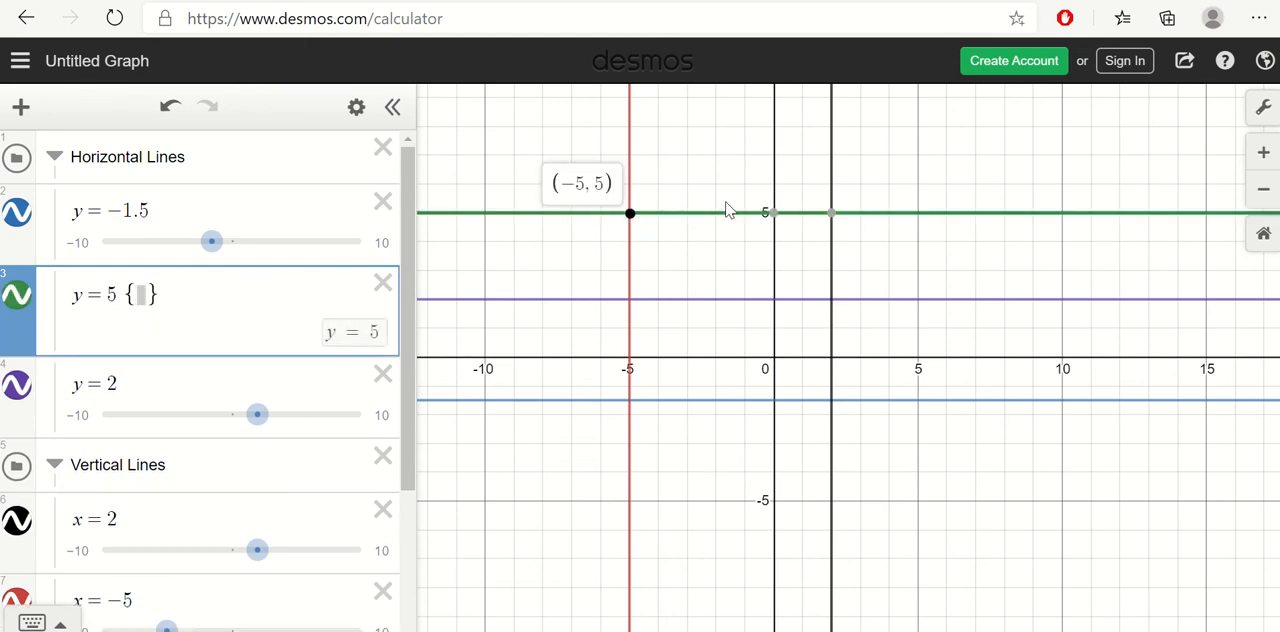
click(831, 213)
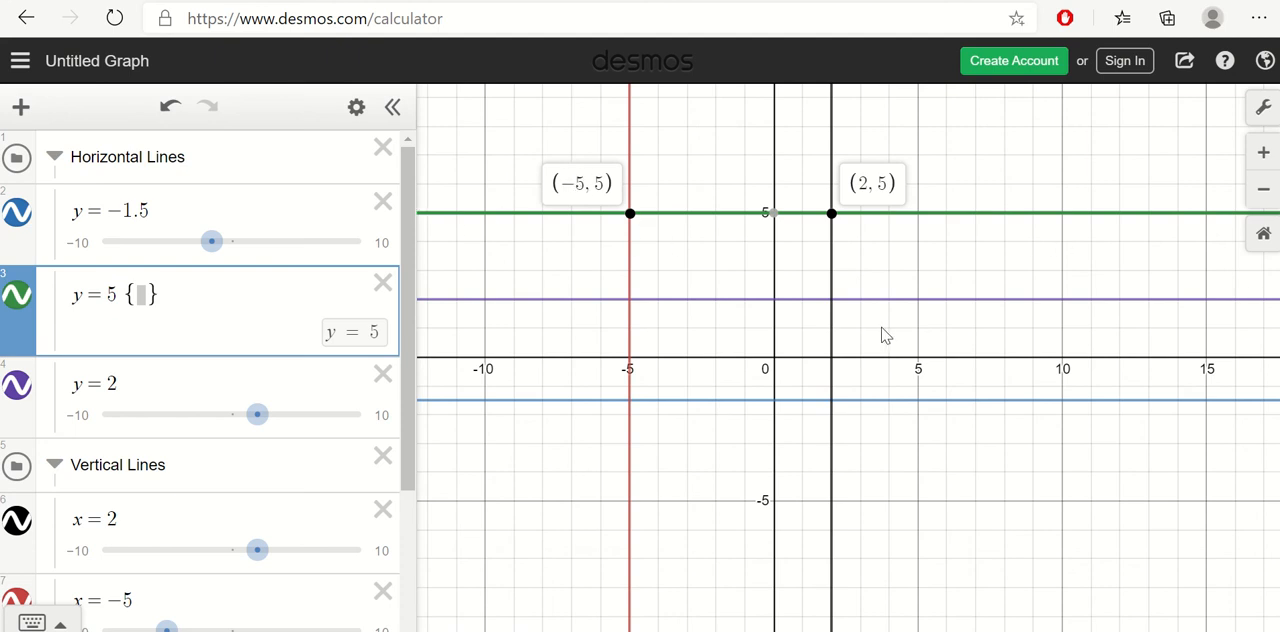
mouse_move(771, 216)
click(141, 294)
text(x<)
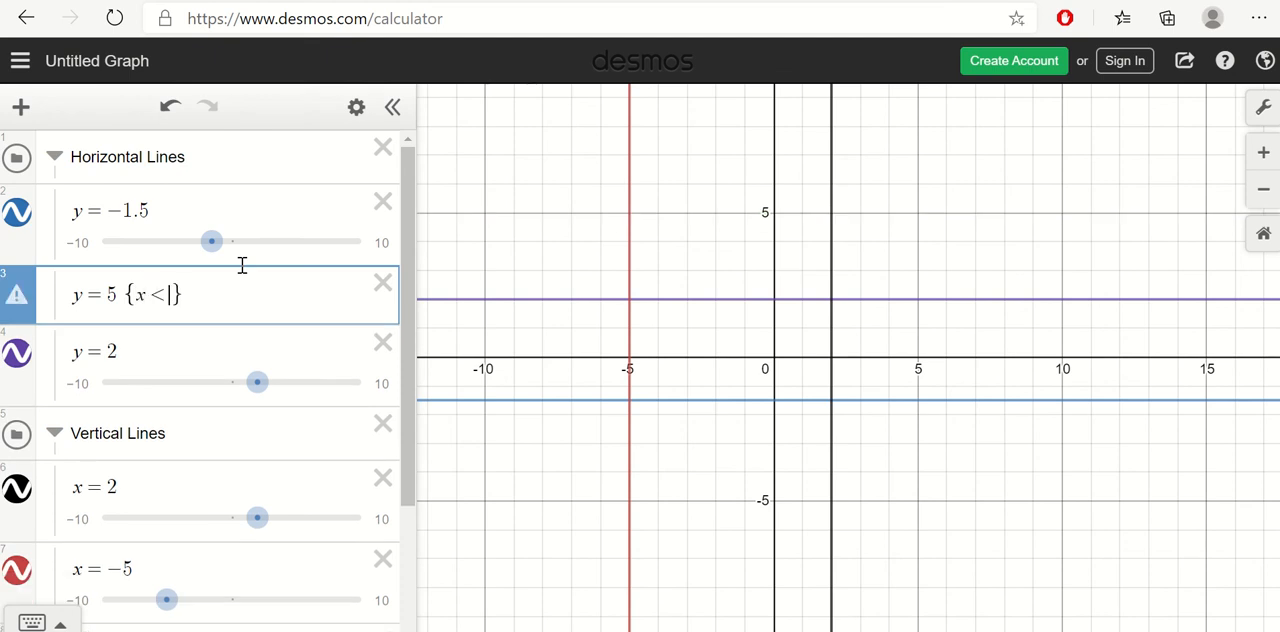
text(<2)
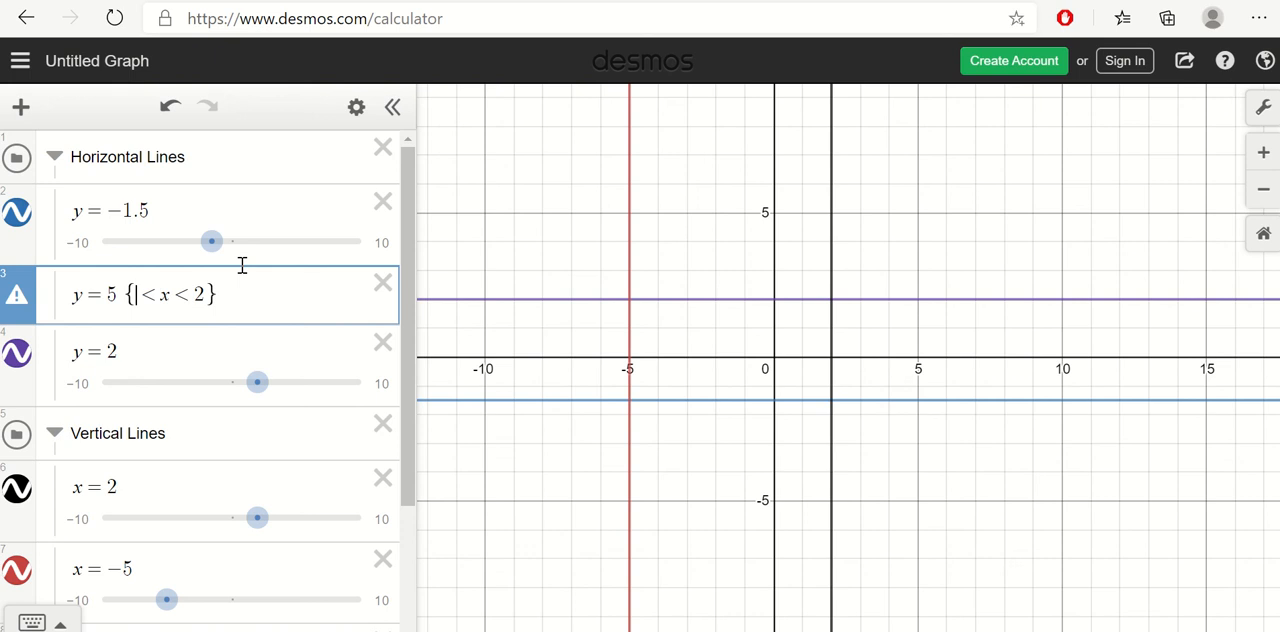
text(-5)
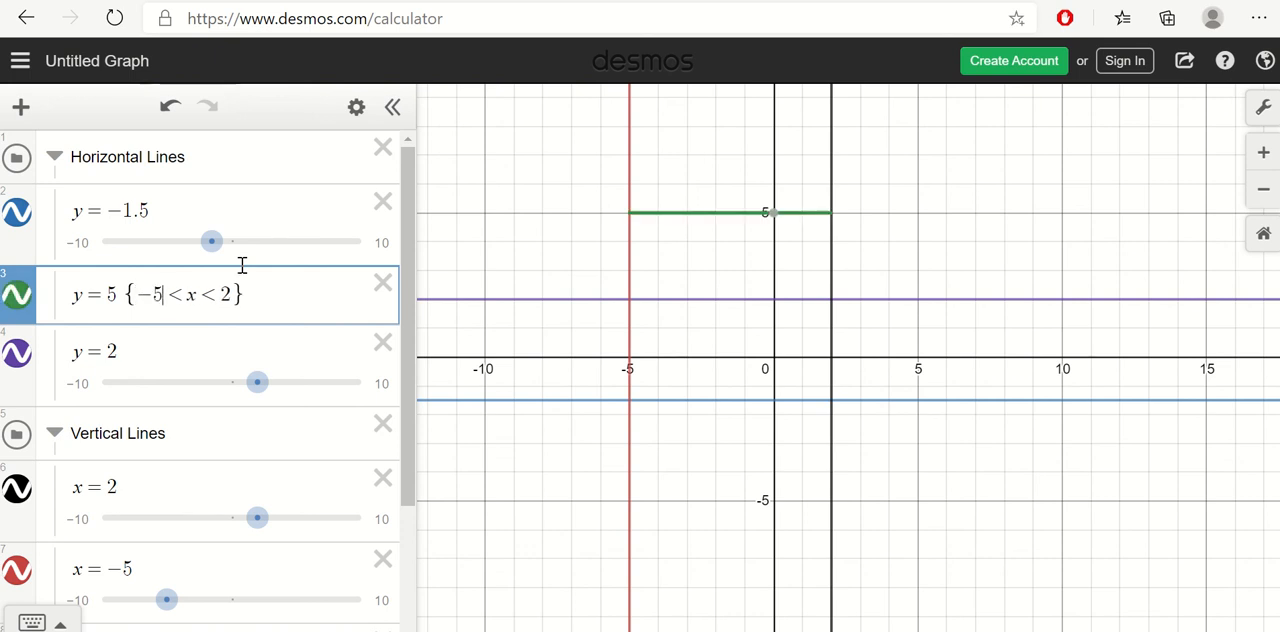
click(716, 252)
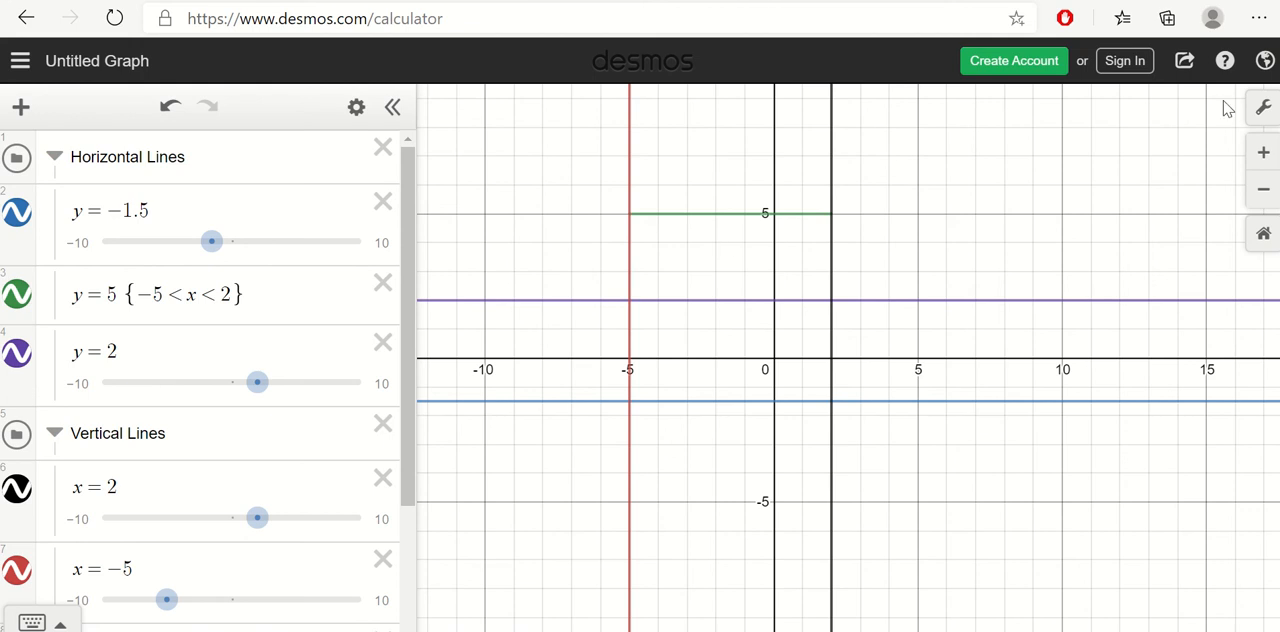
Step: Turn on Projector Mode for the graph and close the graph settings
click(1264, 110)
click(1140, 130)
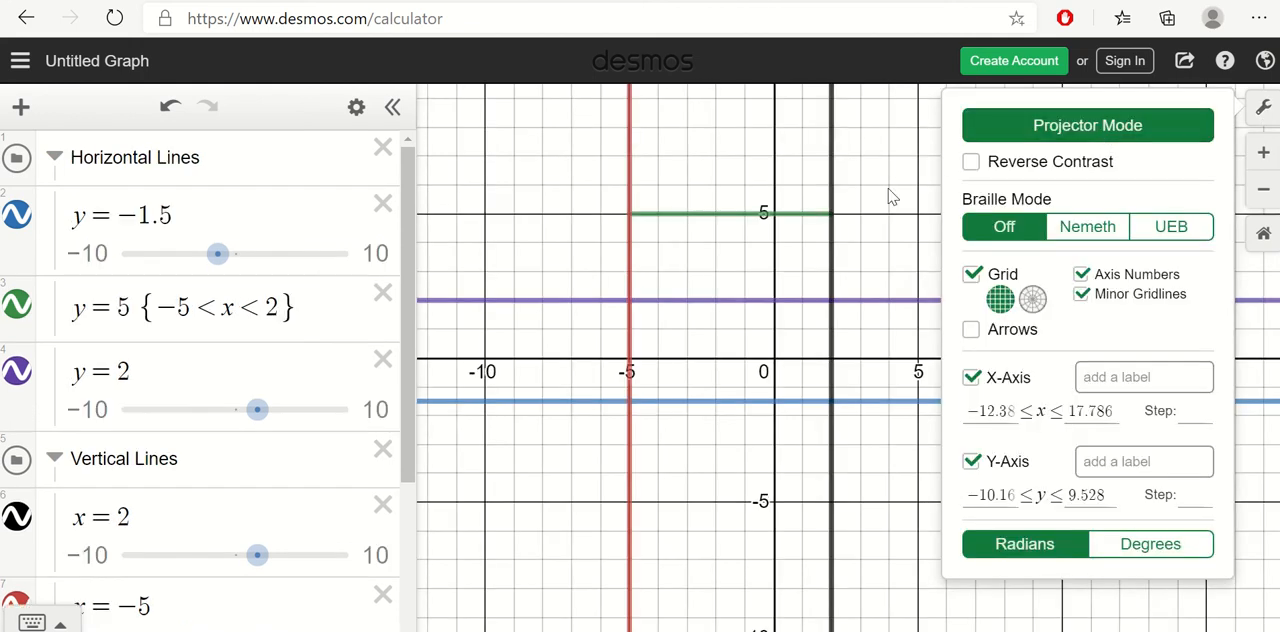
click(712, 166)
Step: Trace the y = 5 segment at both of its endpoints and highlight its restriction in the equation
click(648, 222)
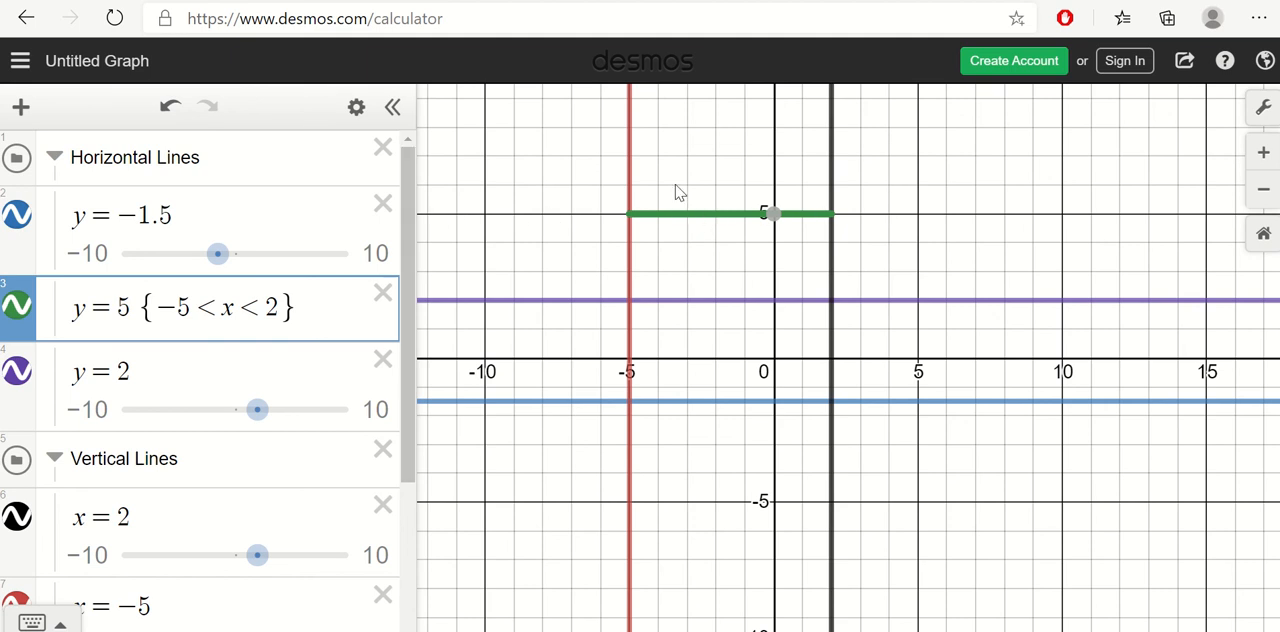
click(638, 219)
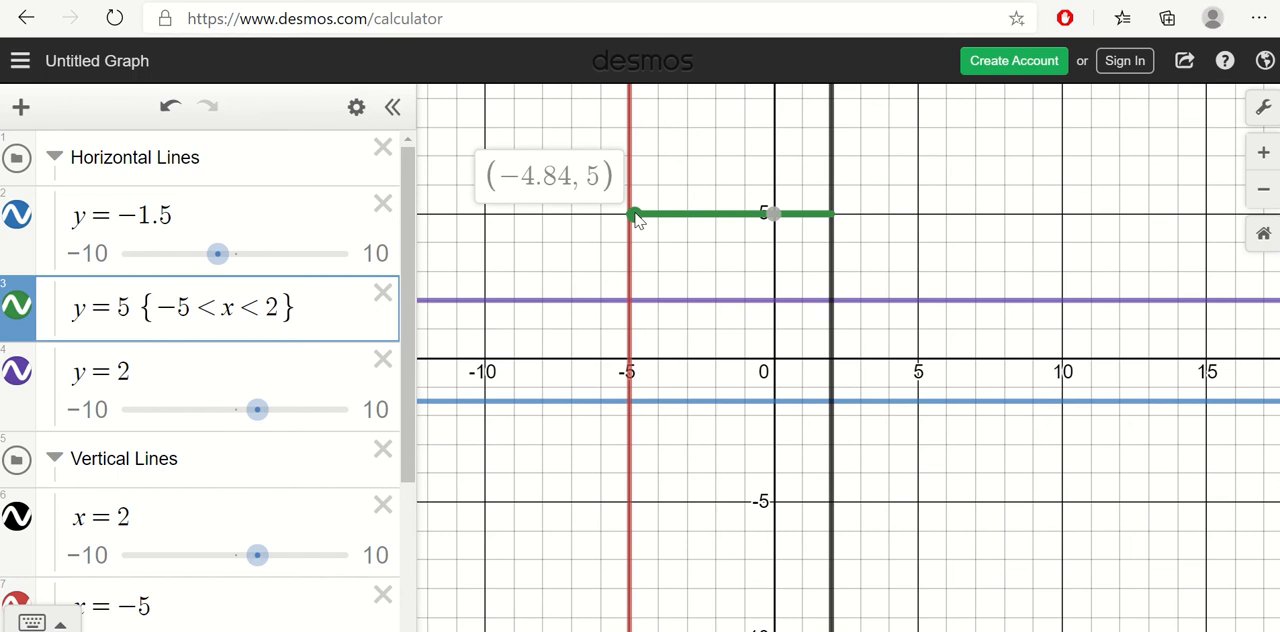
drag(637, 217, 632, 217)
click(829, 215)
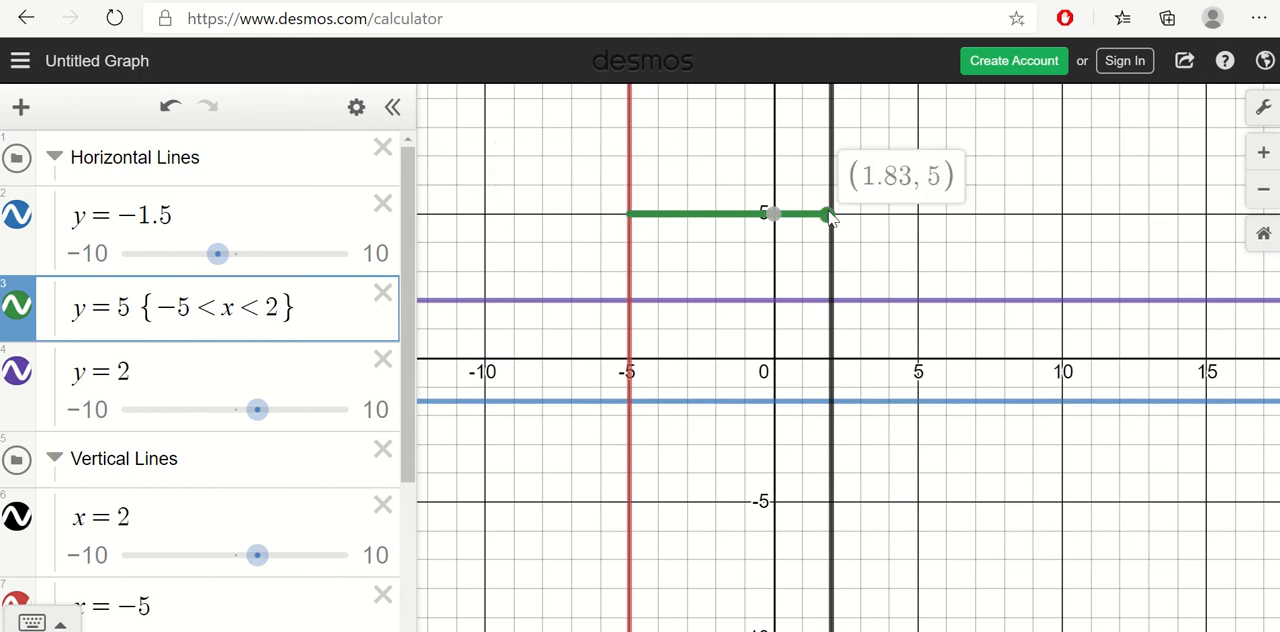
drag(829, 215, 834, 219)
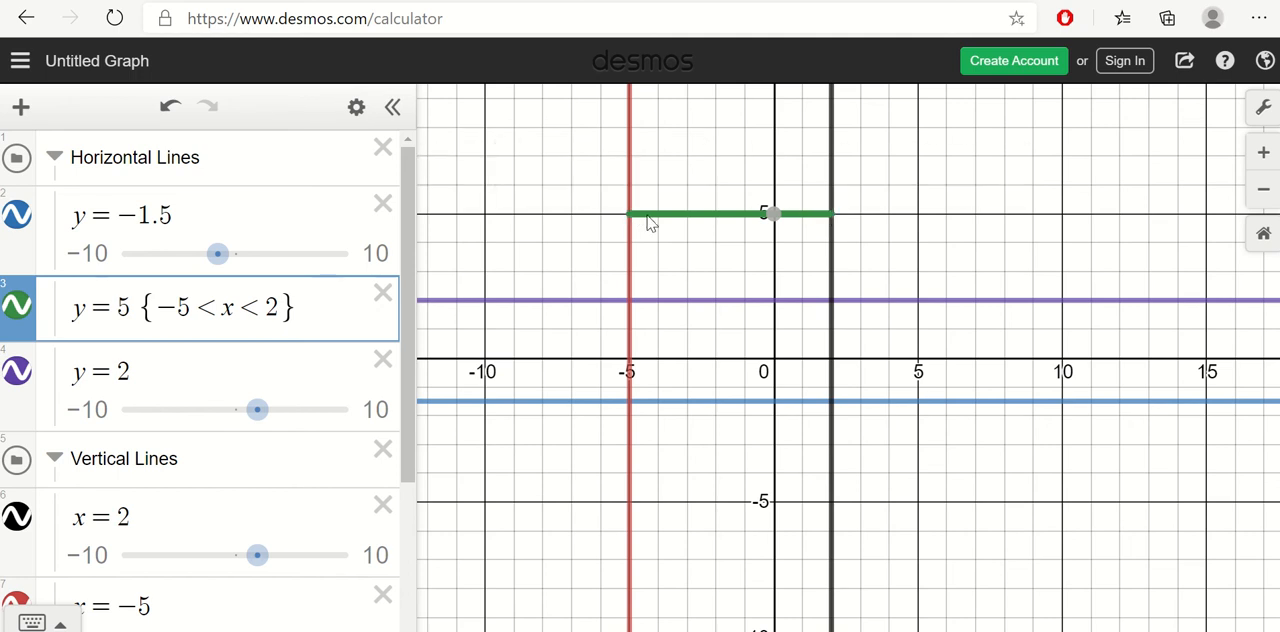
drag(300, 307, 193, 307)
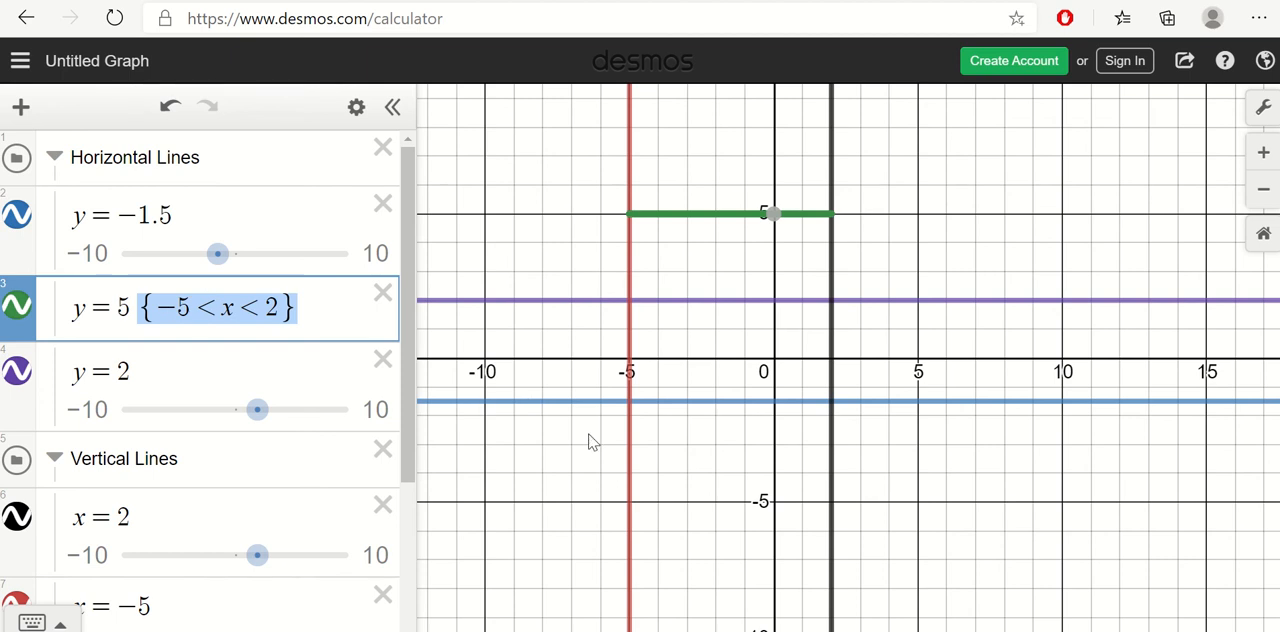
Step: Append empty restriction braces to y = −1.5 and label its intersections with x = 2 and x = −5
click(628, 402)
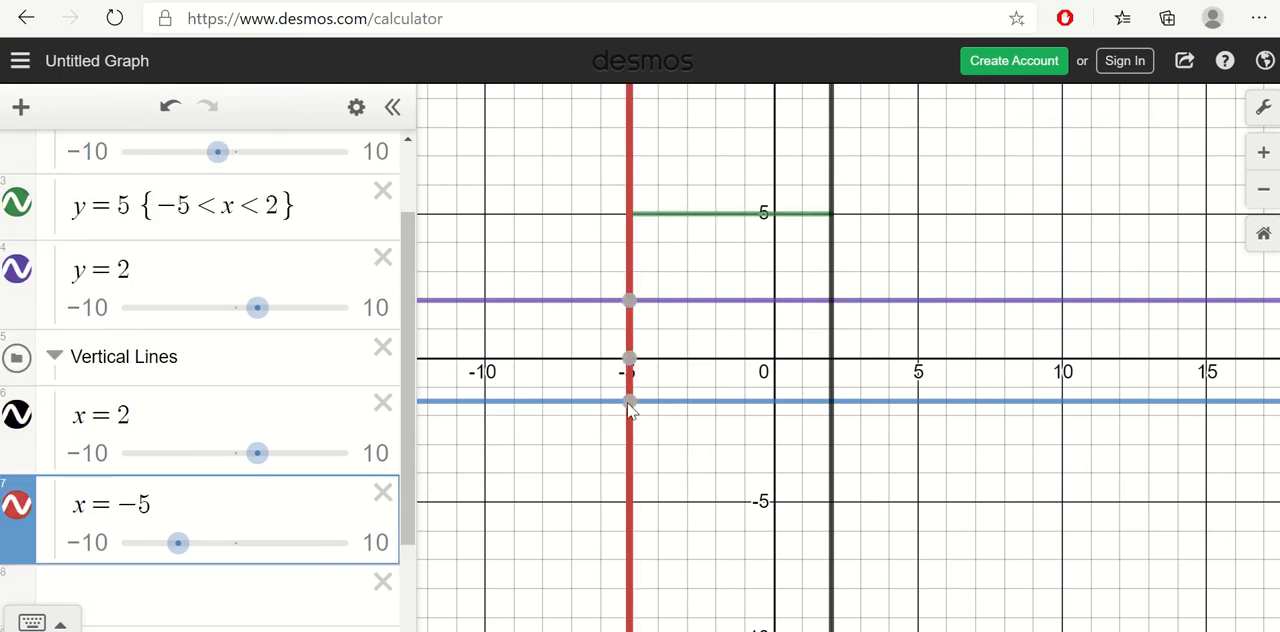
click(830, 402)
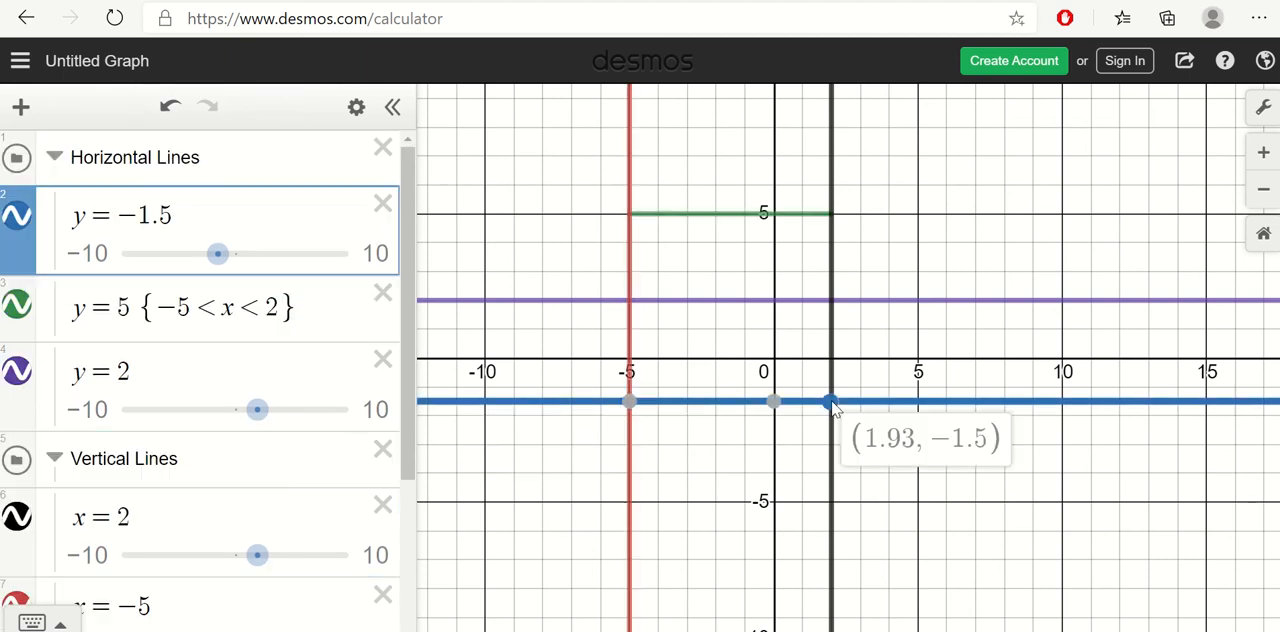
click(289, 209)
text({)
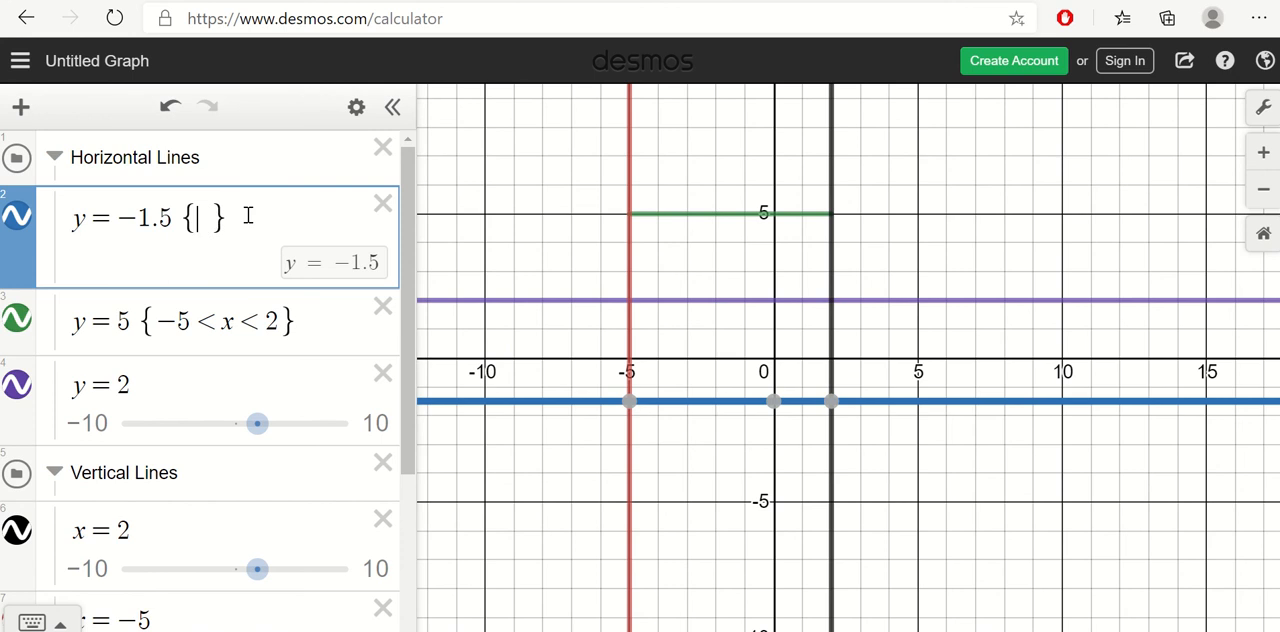
click(831, 403)
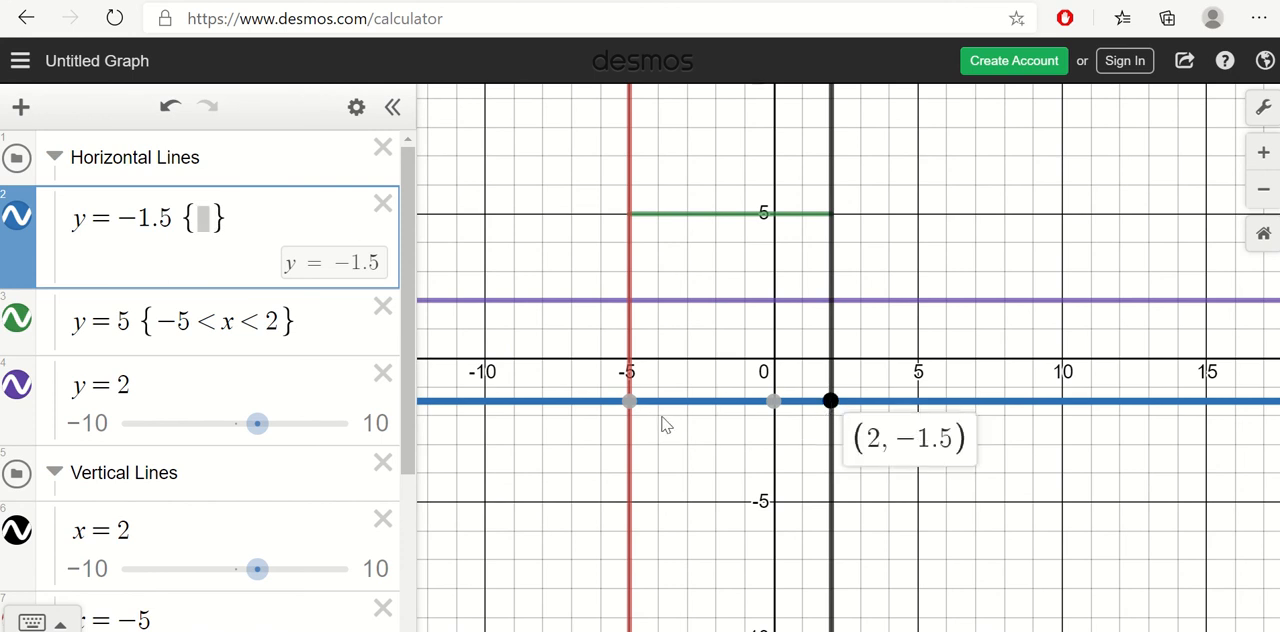
click(630, 403)
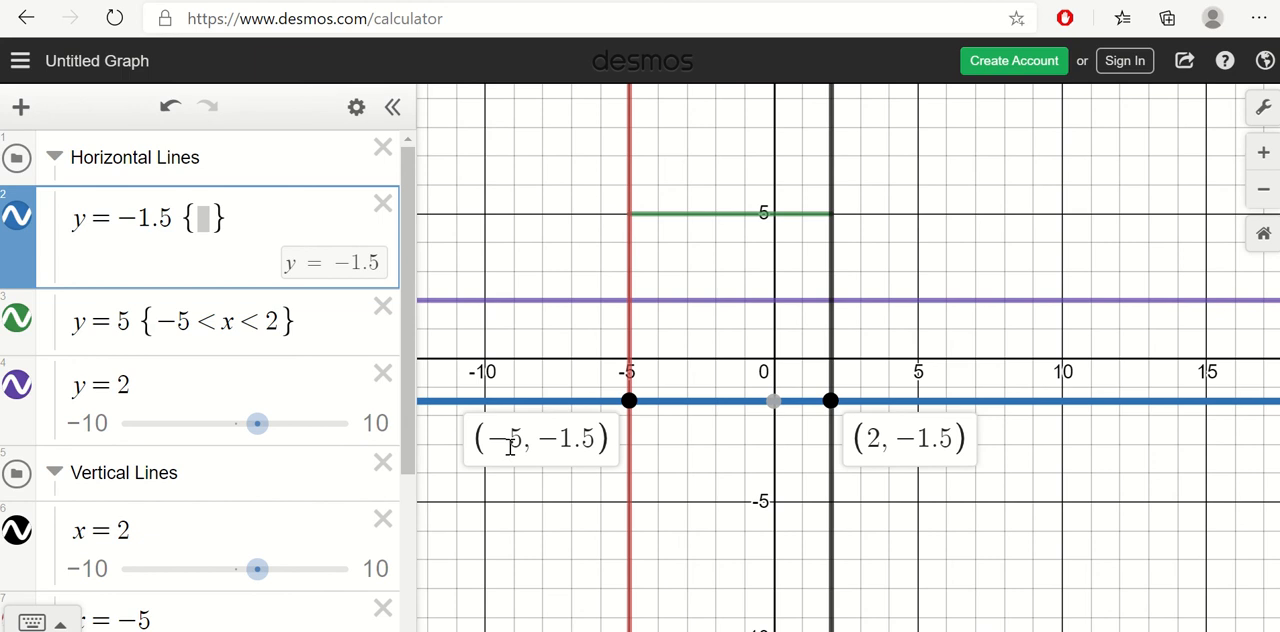
Step: Fill in the restriction −5 < x < 2 for the y = −1.5 line
click(207, 220)
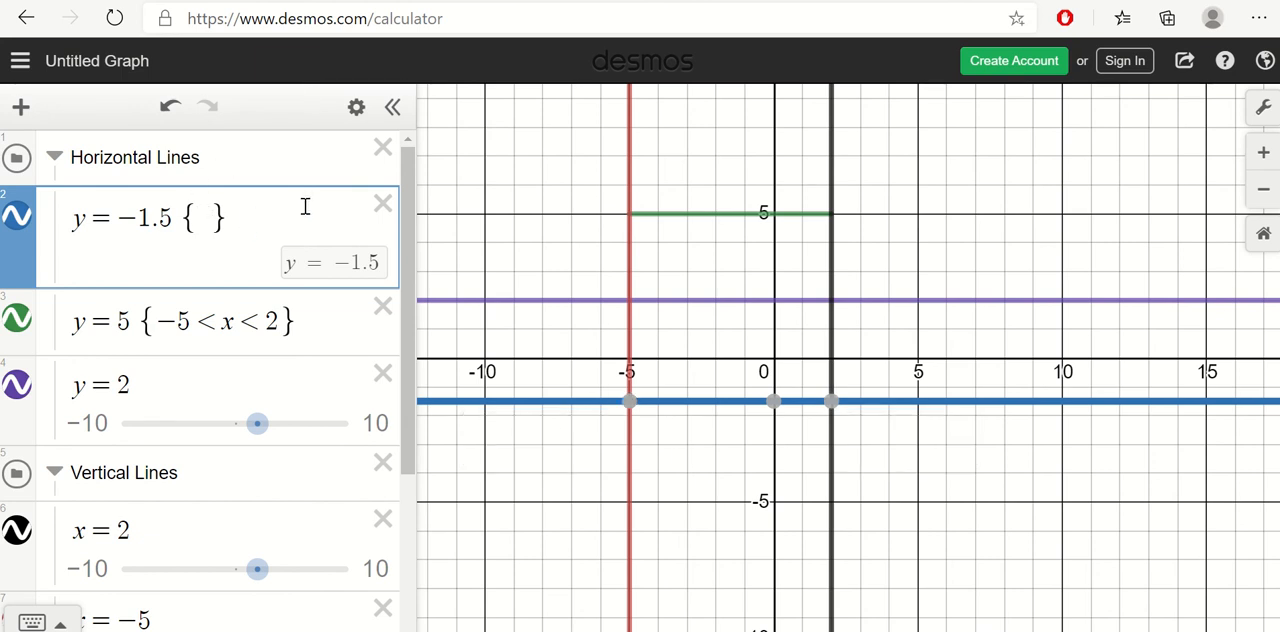
text(x)
key(Left)
text(<)
key(Right)
text(< )
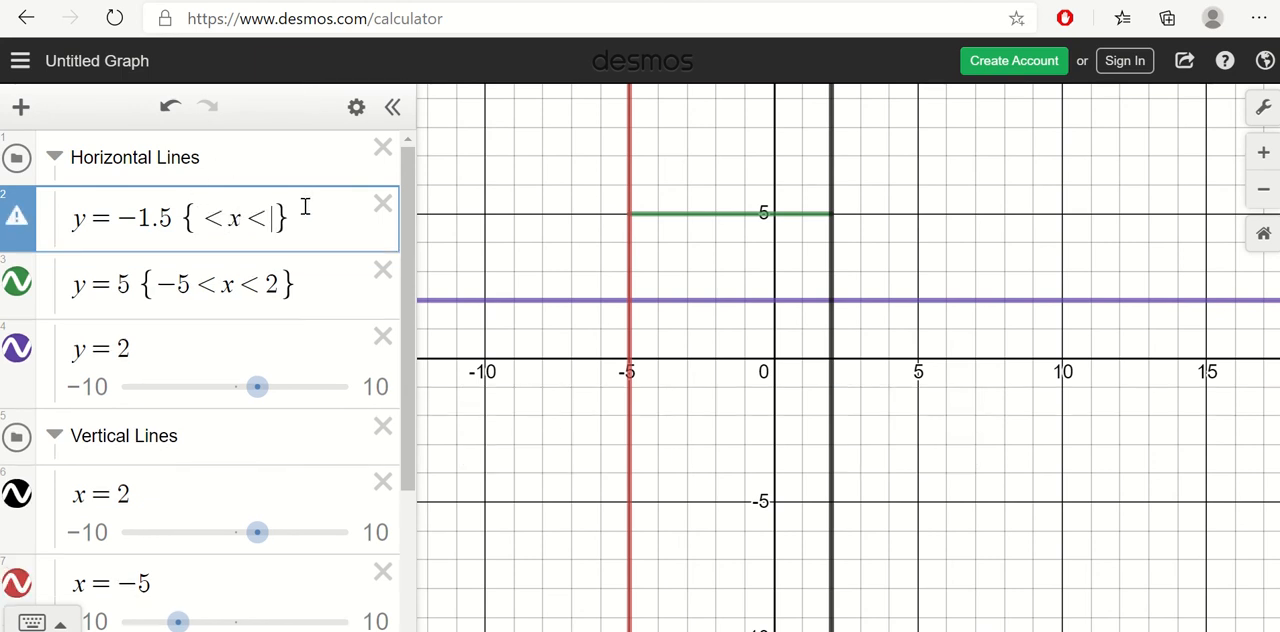
text(2)
key(Left)
key(Left)
text(-5)
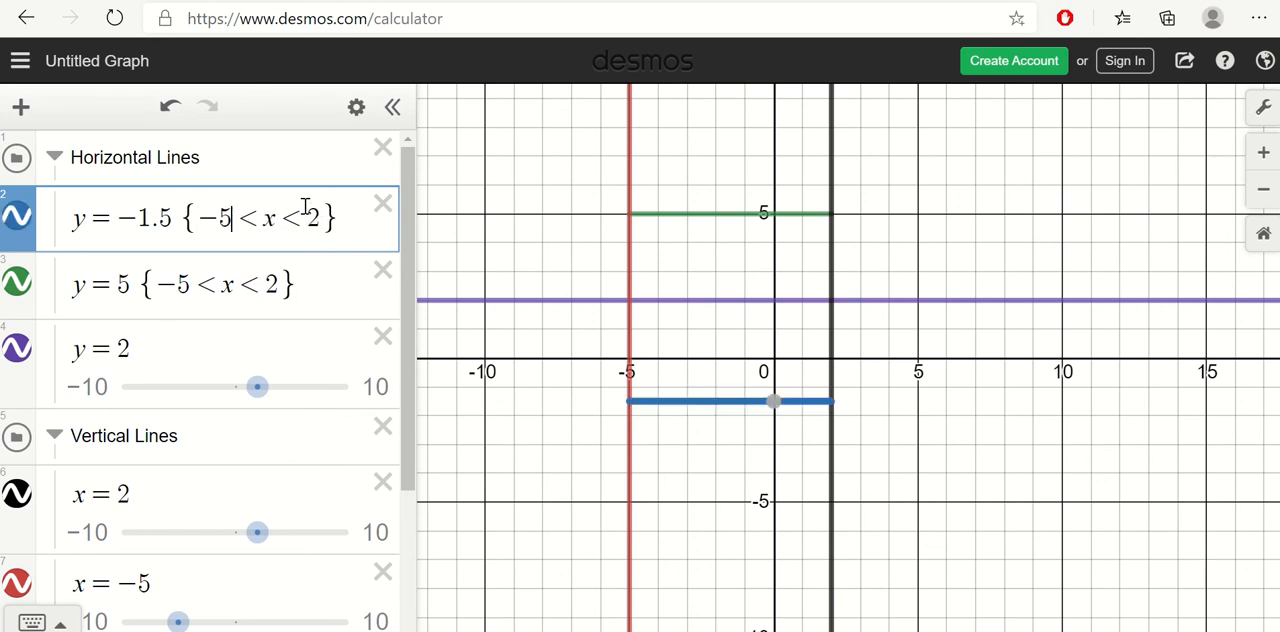
Step: Inspect both endpoints of the y = −1.5 segment and highlight its restriction in the equation
click(781, 503)
click(689, 401)
mouse_move(834, 408)
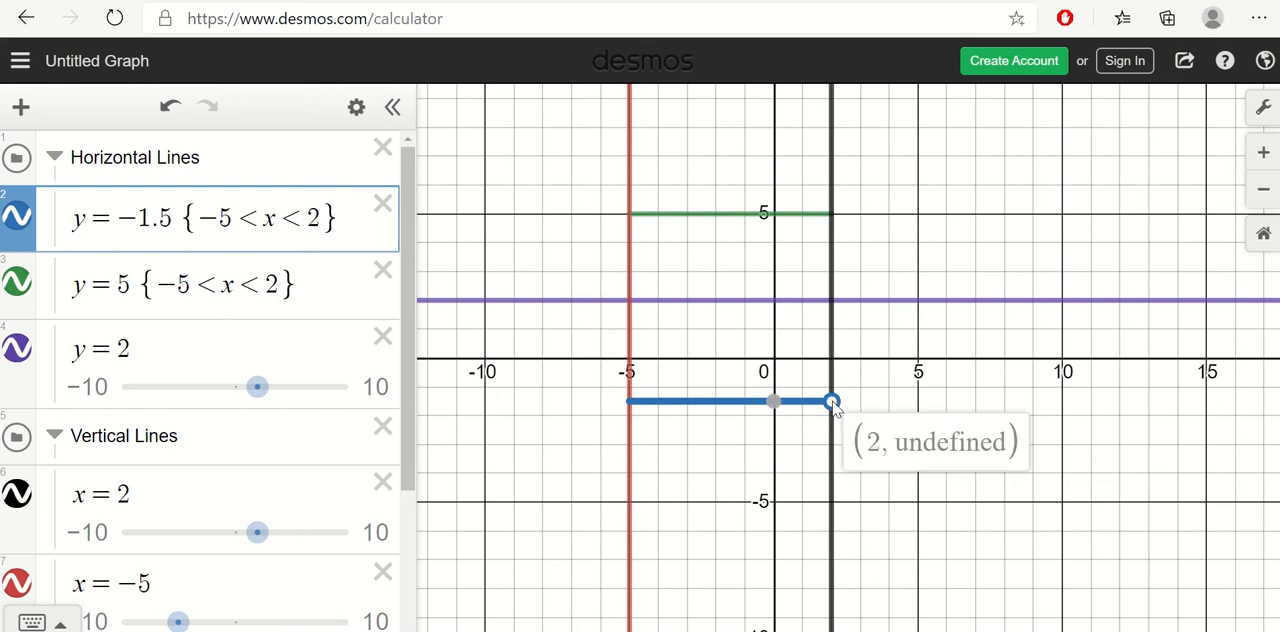
mouse_move(630, 408)
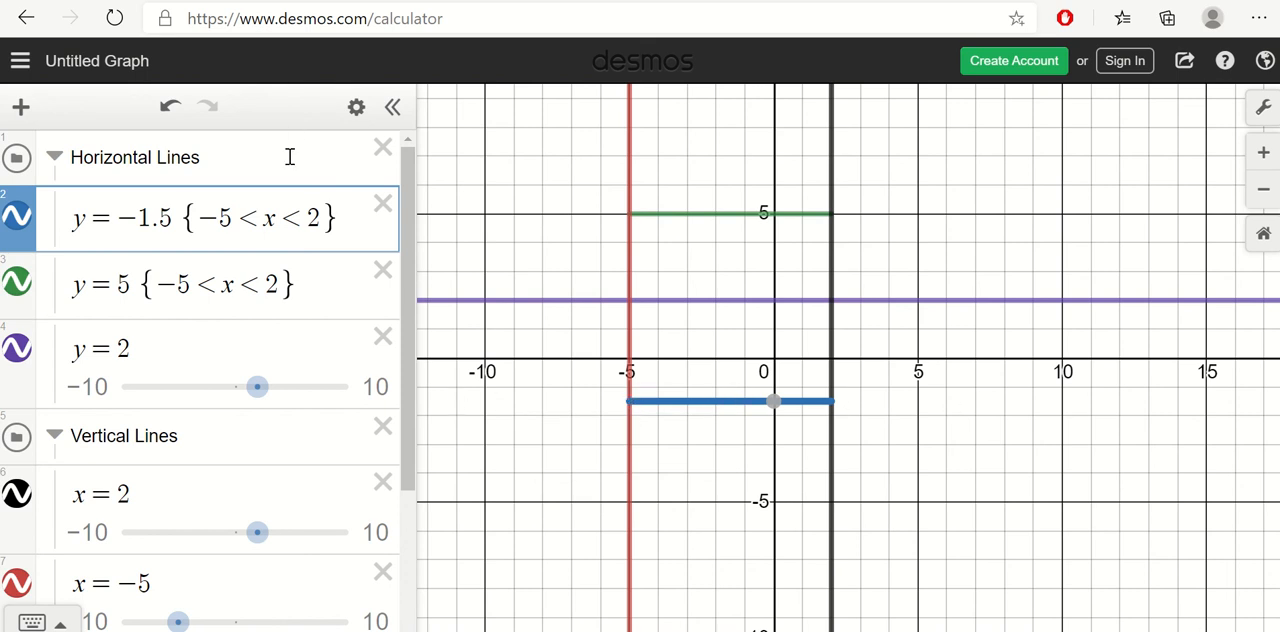
drag(347, 232, 267, 250)
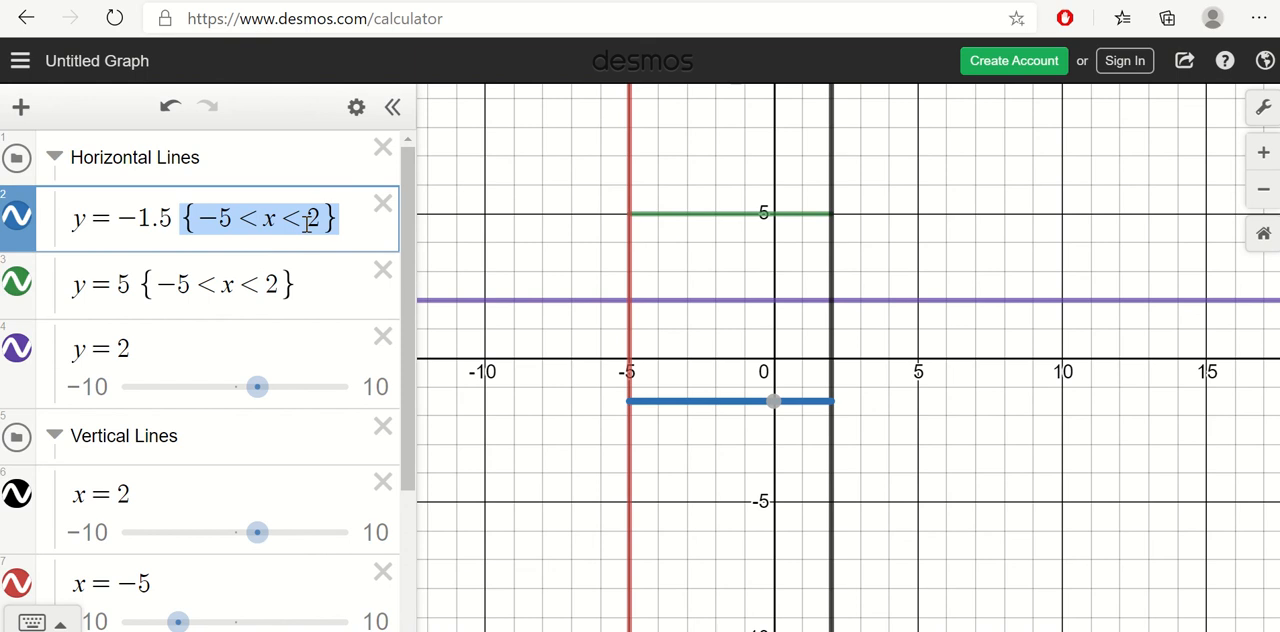
Step: Restrict the horizontal line y = 2 to −5 < x < 2
click(200, 349)
text({)
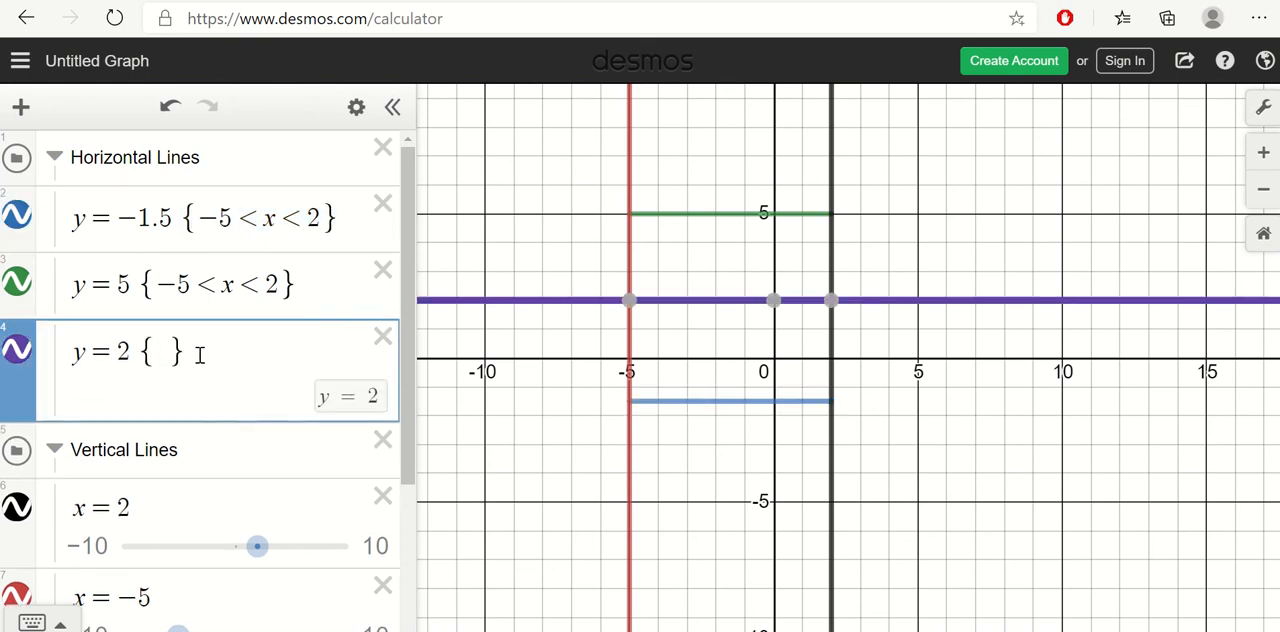
text(<x<)
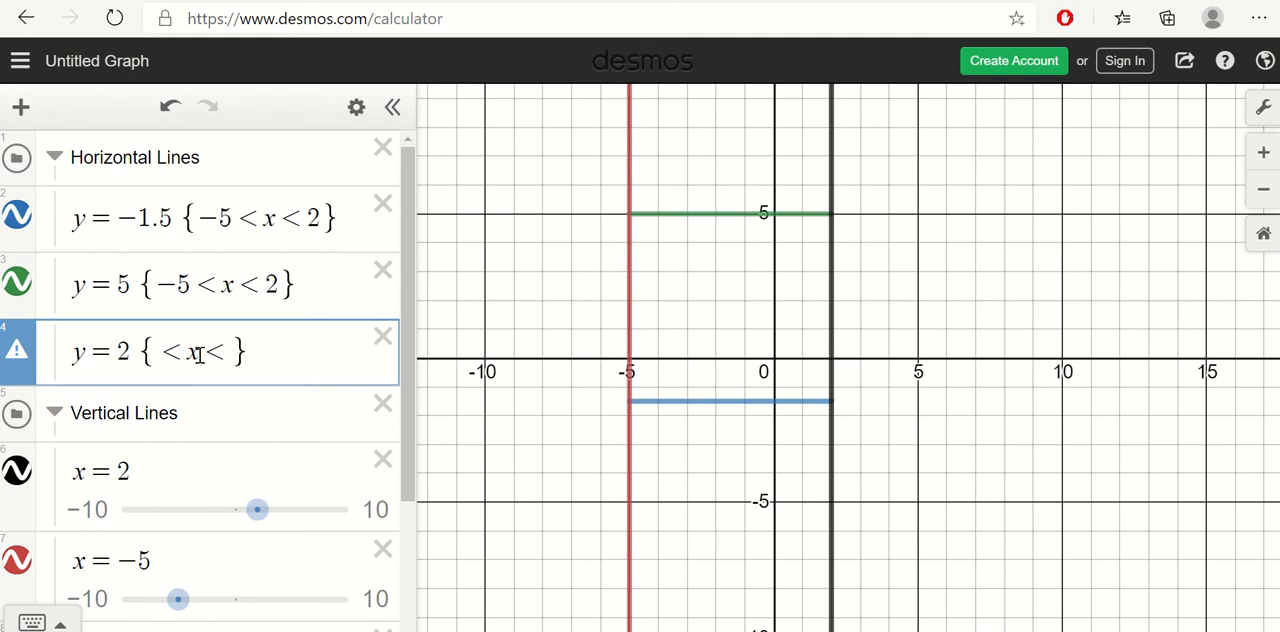
text(2)
text(-5)
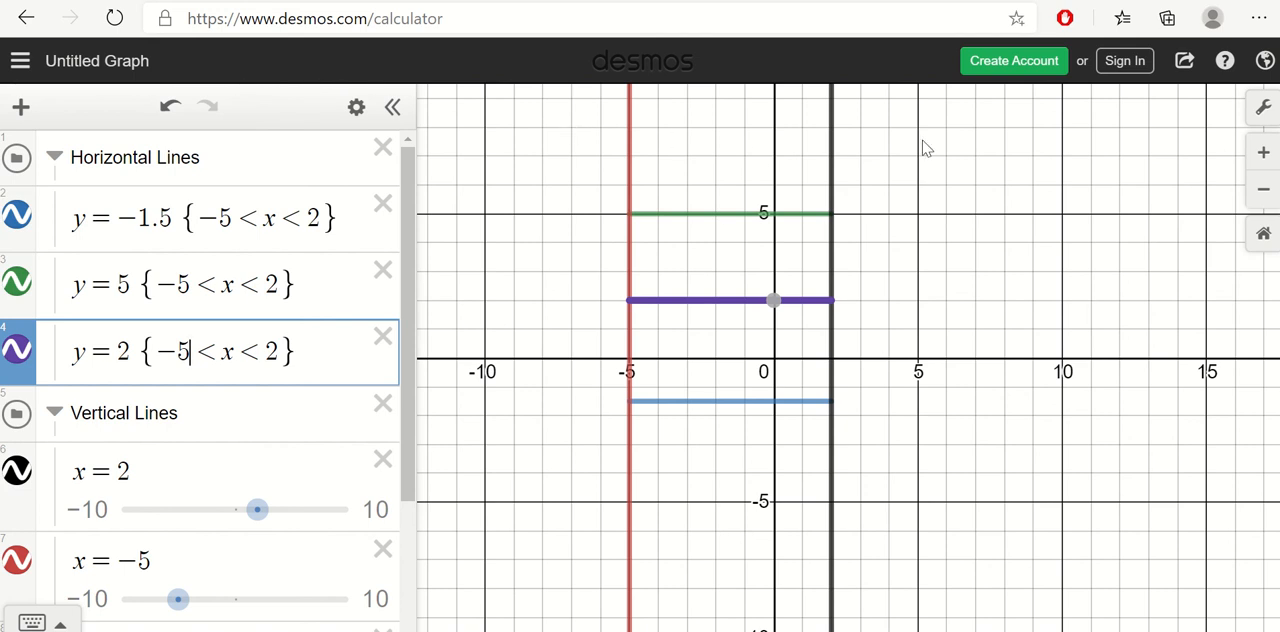
Step: Highlight the brace restrictions in the three horizontal line equations to compare them
drag(343, 218, 220, 222)
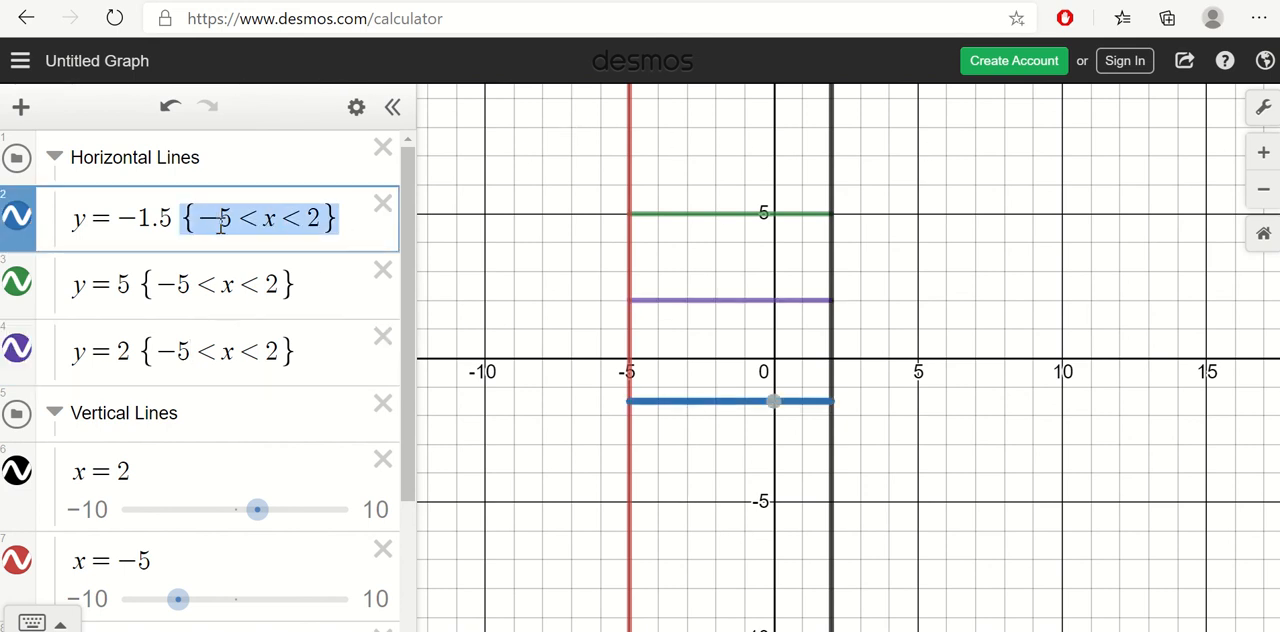
click(258, 474)
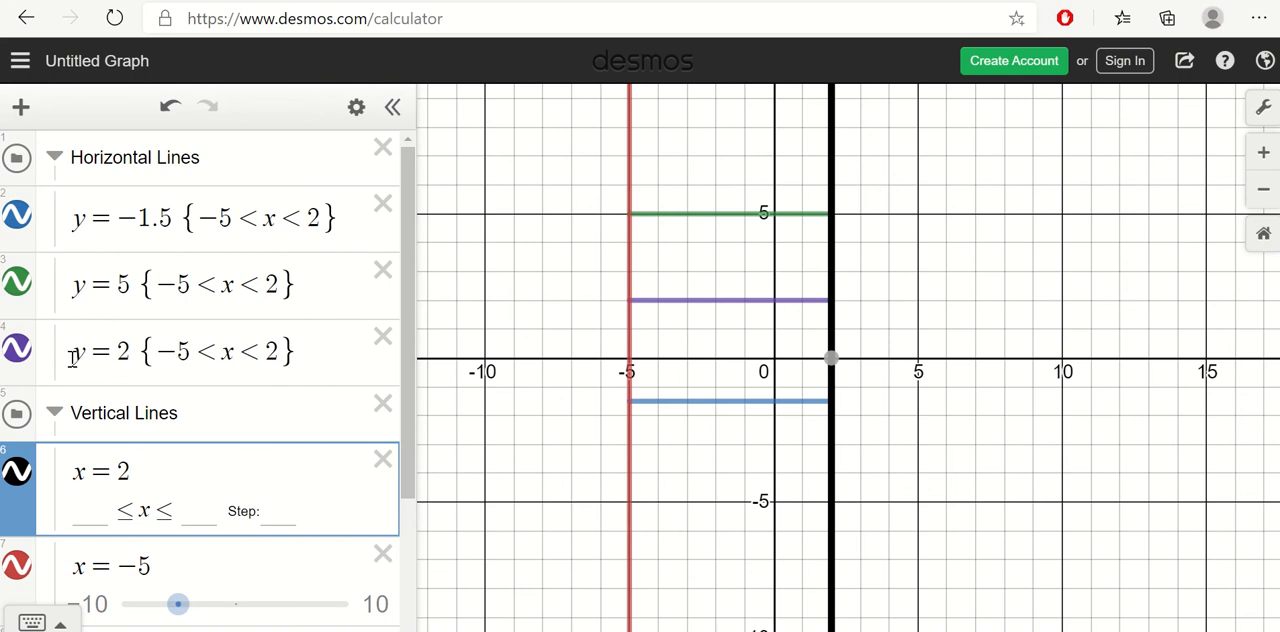
scroll(310, 370, down, 1)
scroll(318, 371, down, 2)
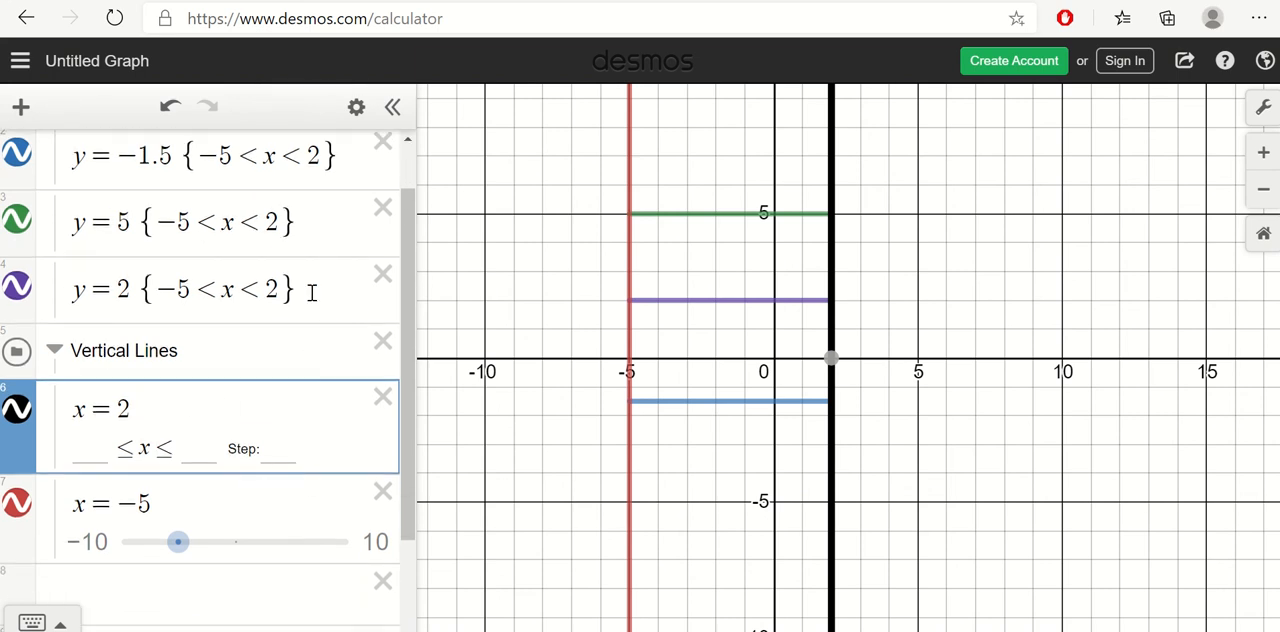
drag(305, 292, 172, 292)
scroll(311, 233, up, 1)
drag(311, 240, 198, 240)
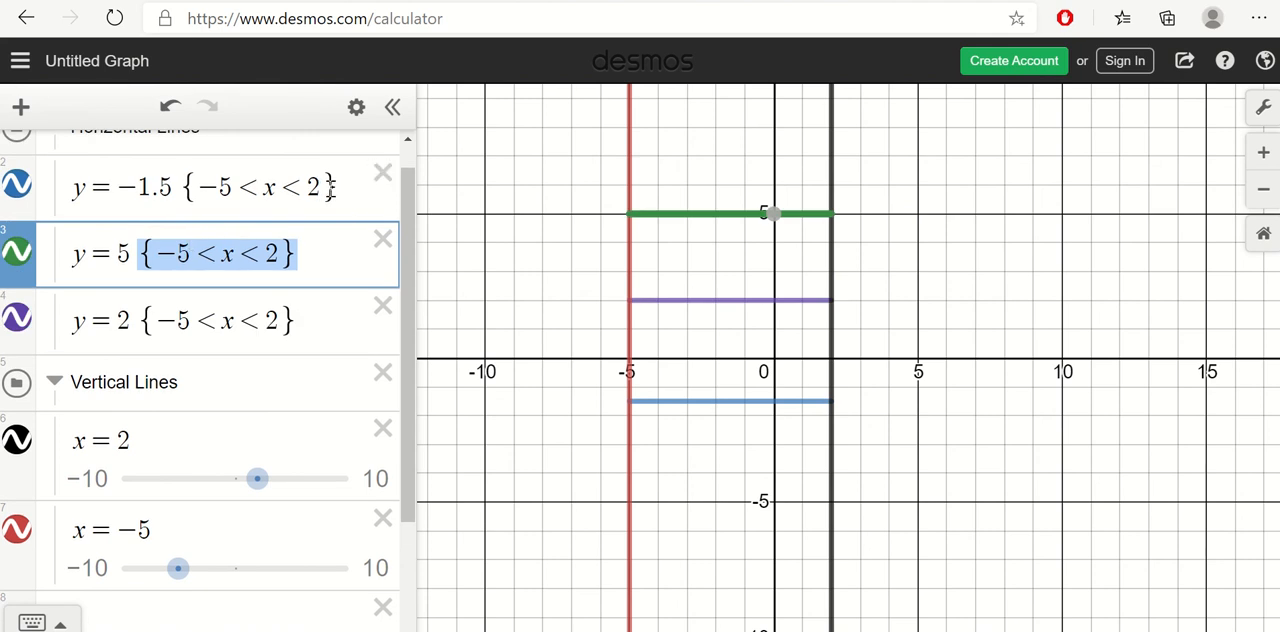
scroll(332, 187, up, 1)
drag(332, 190, 286, 222)
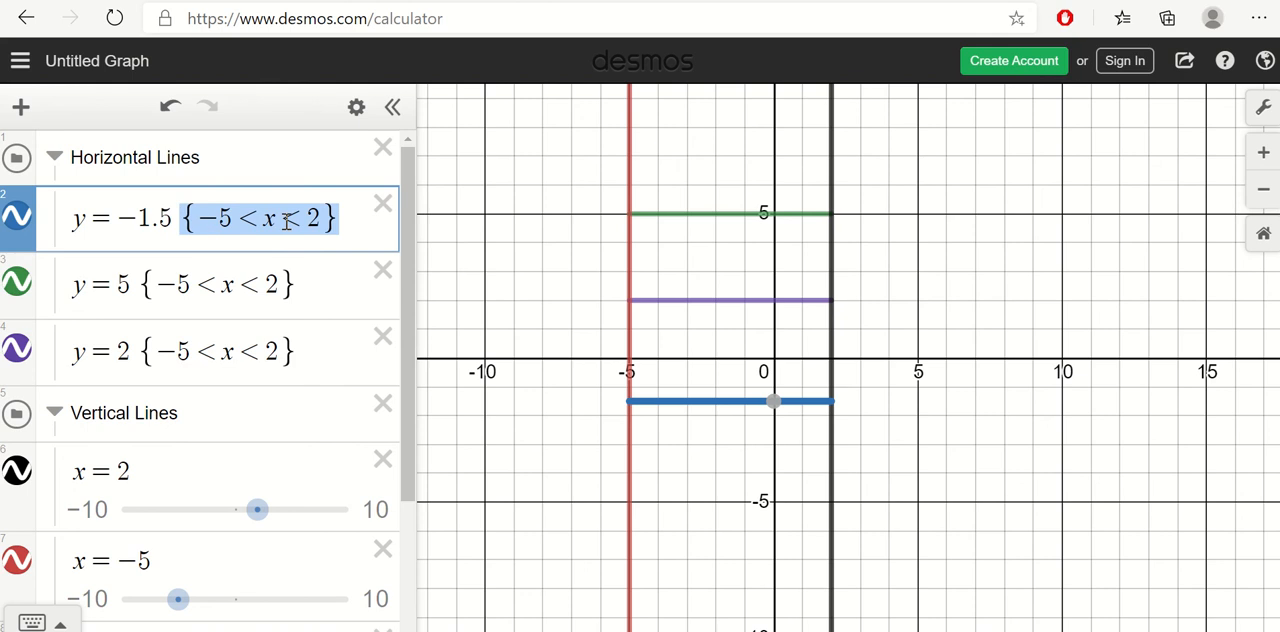
drag(140, 286, 261, 303)
drag(143, 352, 260, 363)
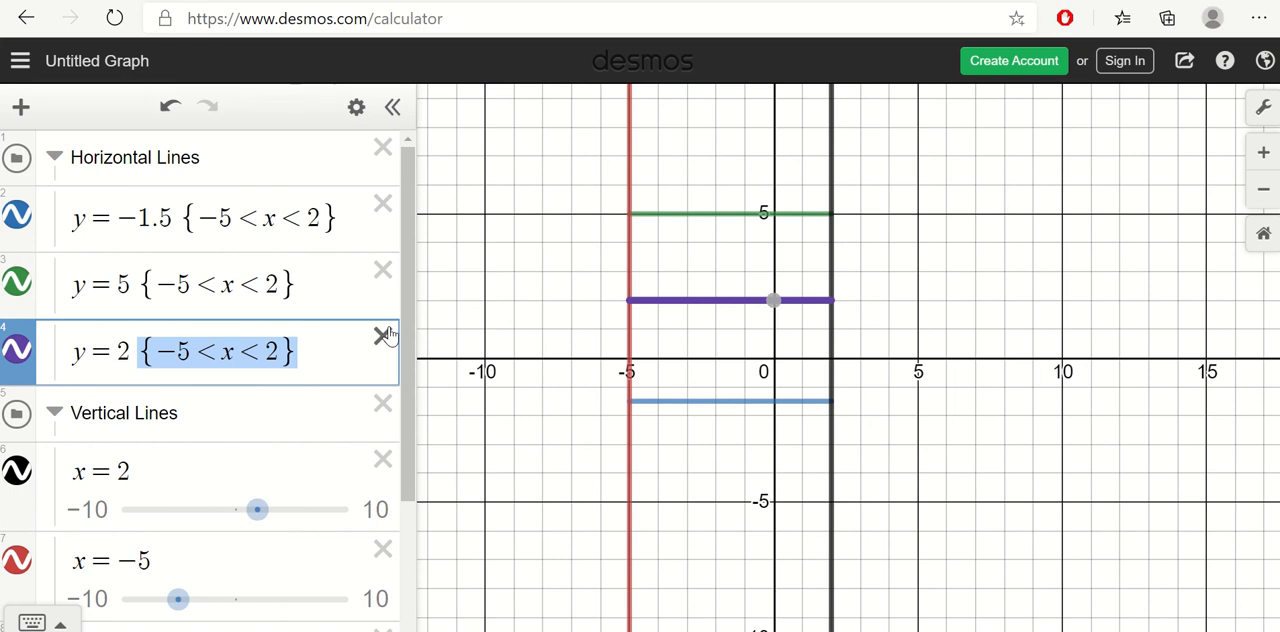
drag(308, 283, 165, 285)
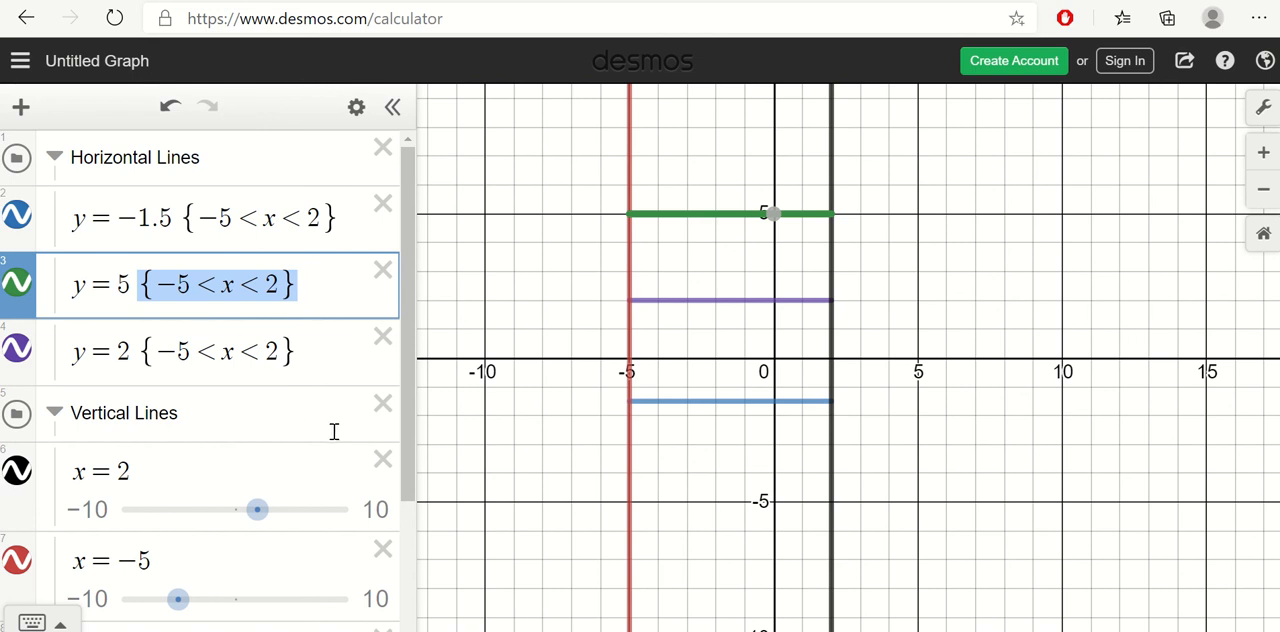
Step: Trace the vertical line x = −5 to examine its intersections with y = 5 and y = −1.5
scroll(334, 436, down, 2)
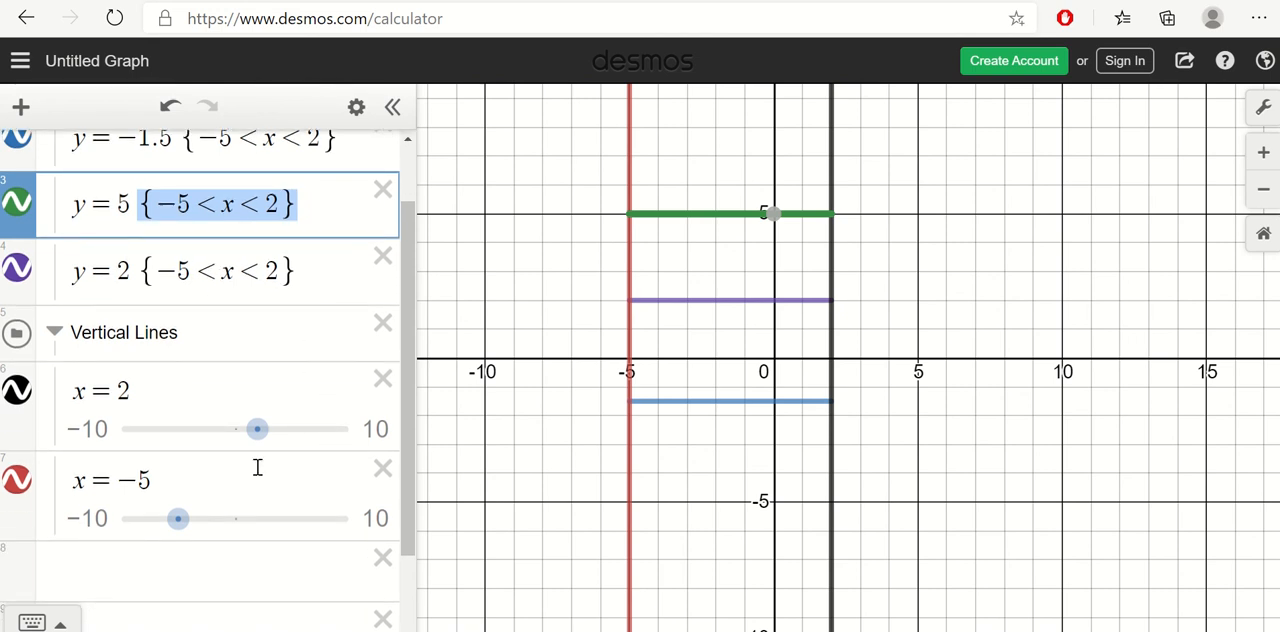
click(199, 390)
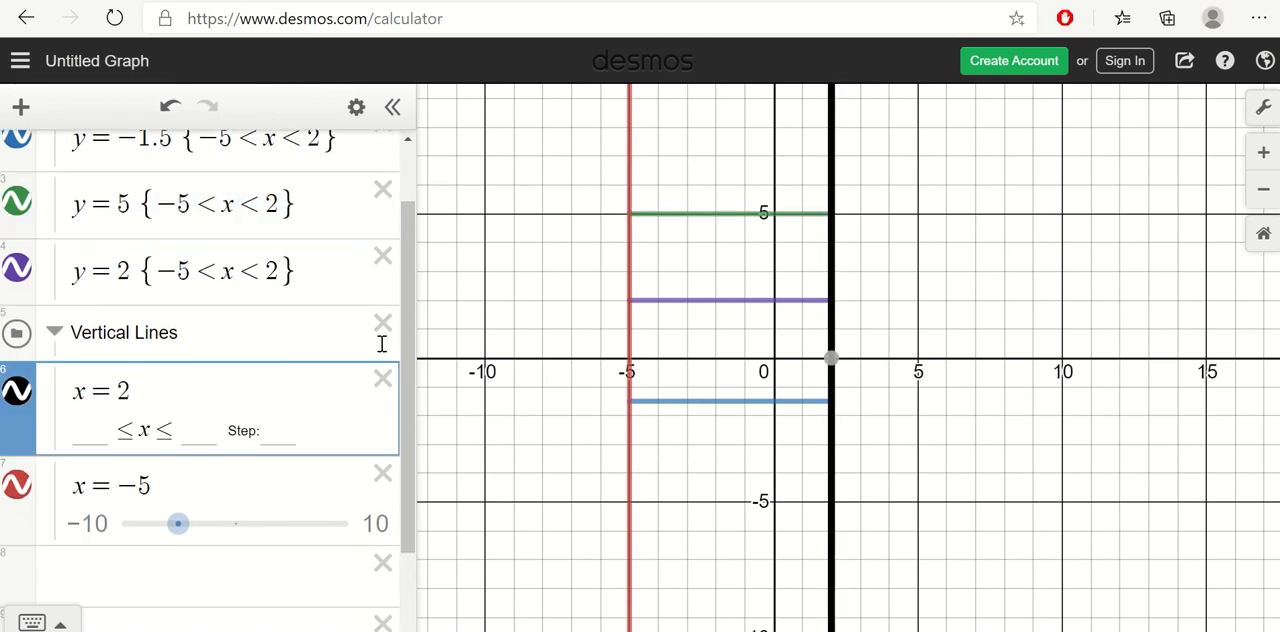
click(629, 191)
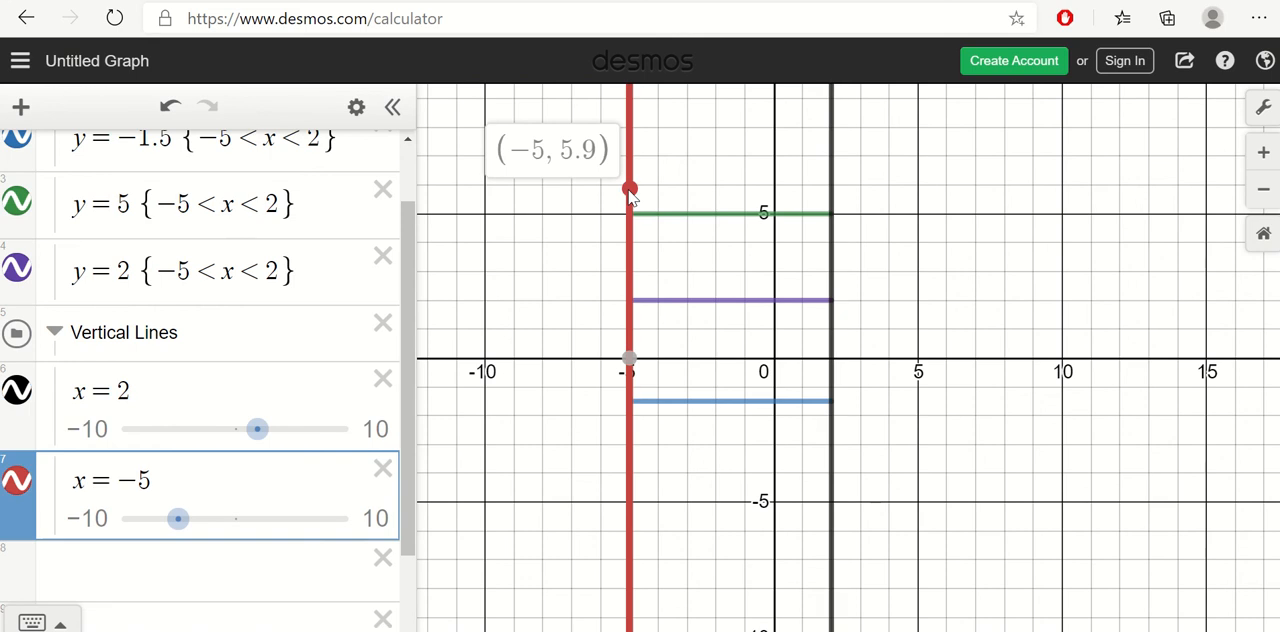
mouse_move(631, 196)
mouse_down()
mouse_move(634, 522)
mouse_move(635, 140)
mouse_move(637, 492)
mouse_move(637, 142)
mouse_move(642, 223)
mouse_up()
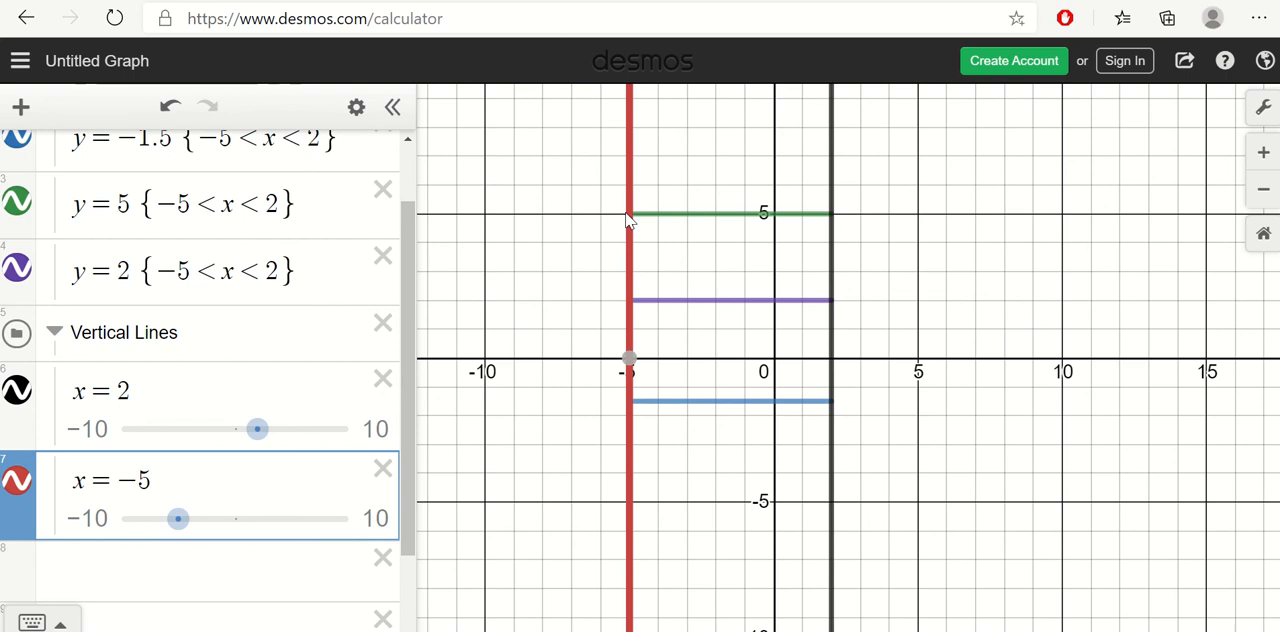
mouse_move(628, 220)
mouse_down()
mouse_move(628, 207)
mouse_move(631, 222)
mouse_up()
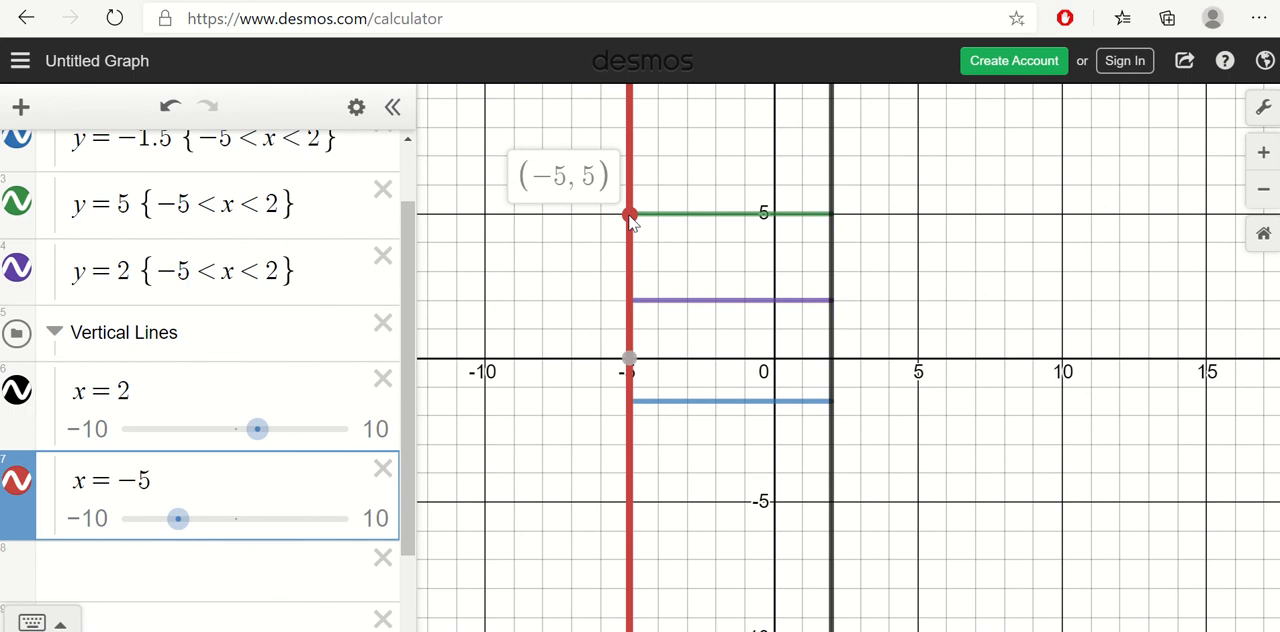
drag(629, 216, 630, 409)
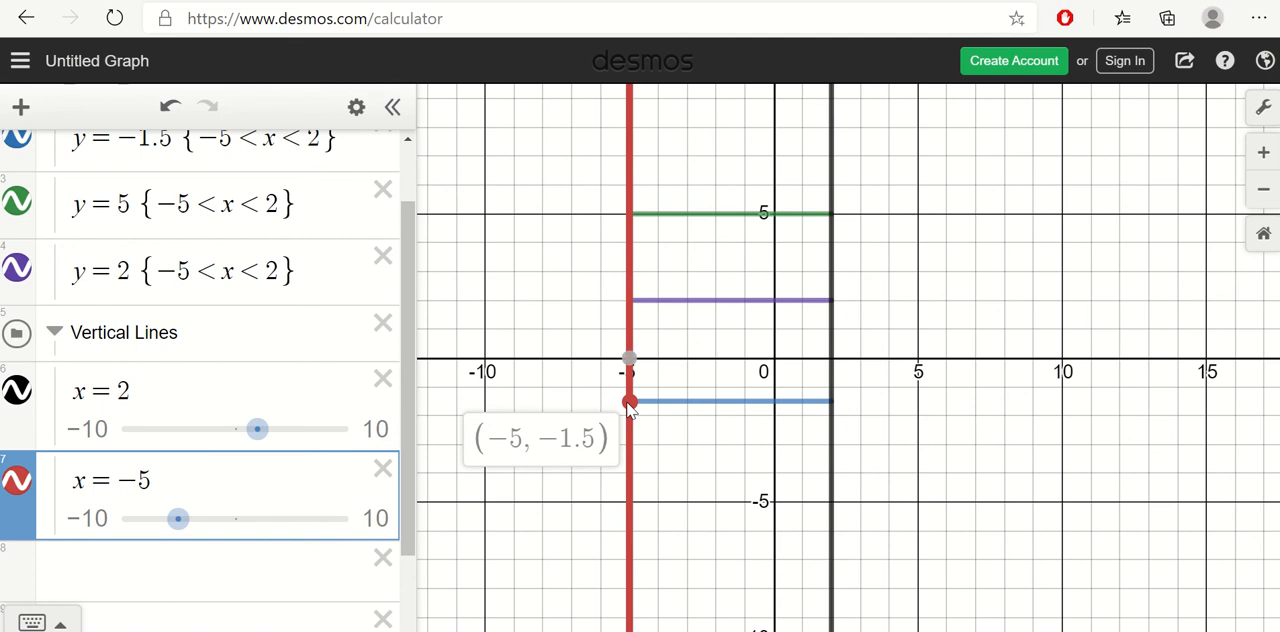
mouse_move(630, 410)
mouse_down()
mouse_move(636, 90)
mouse_move(660, 494)
mouse_up()
scroll(660, 494, up, 3)
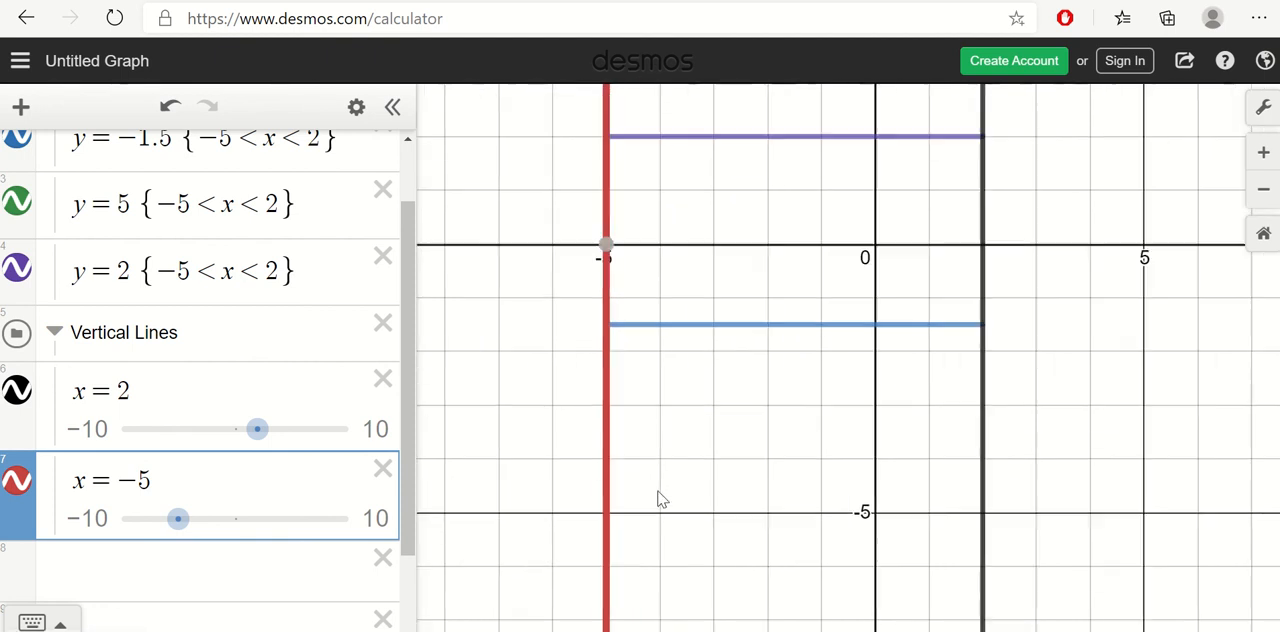
scroll(651, 437, down, 3)
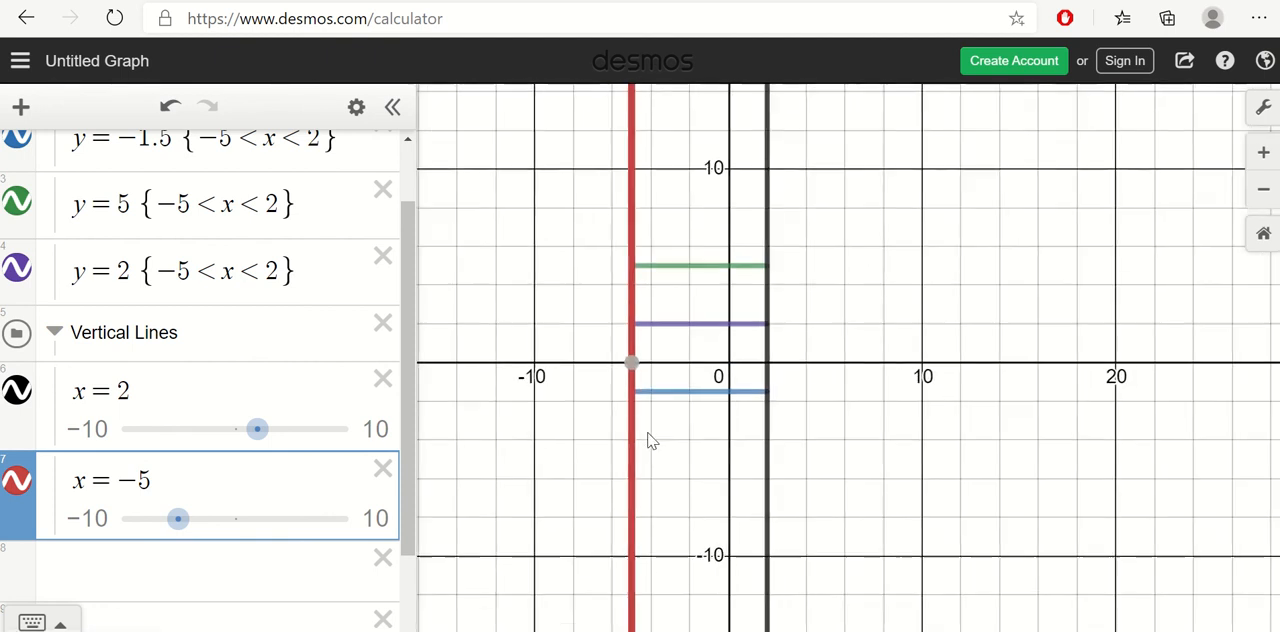
scroll(591, 440, up, 3)
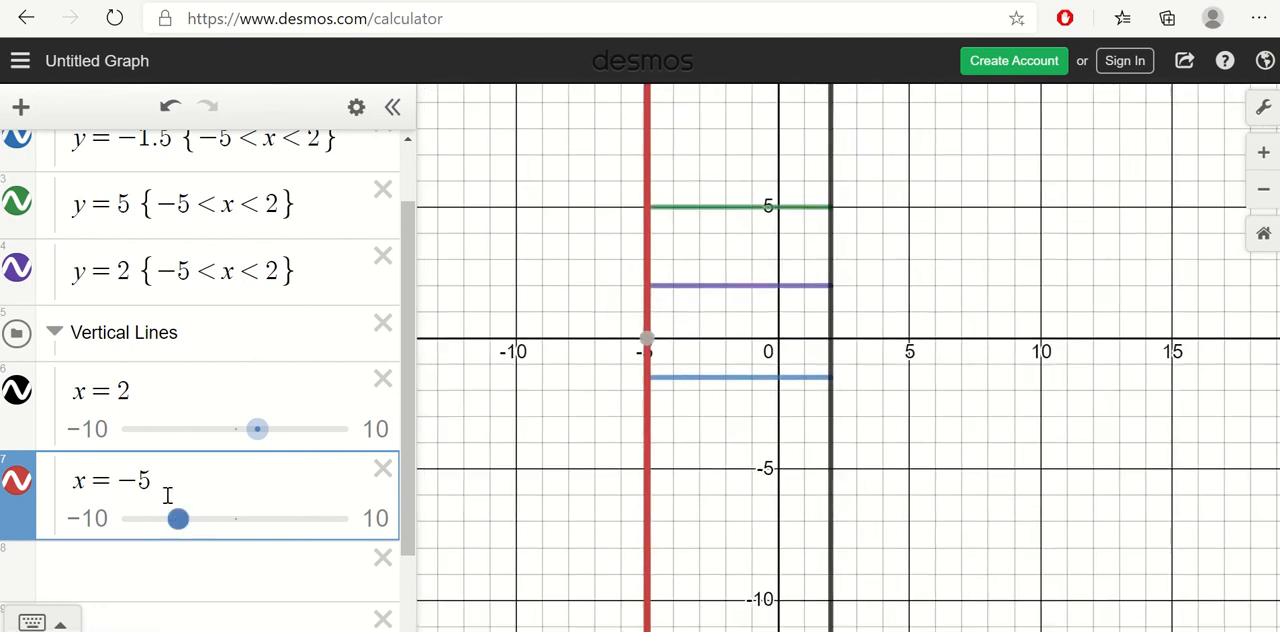
Step: Append empty restriction braces to the x = −5 equation
click(176, 487)
text({)
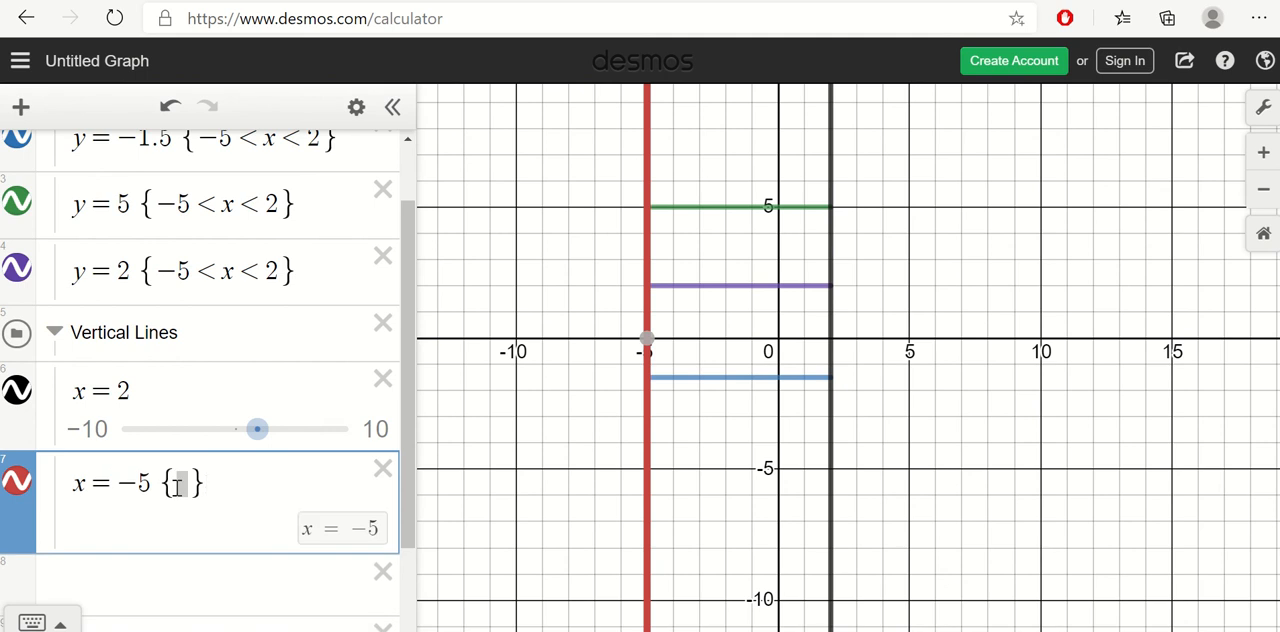
key(Left)
key(Right)
click(176, 485)
Step: Inspect the horizontal segments and trace x = −5 from its intersection with y = 5 down to y = −1.5
click(666, 378)
click(729, 287)
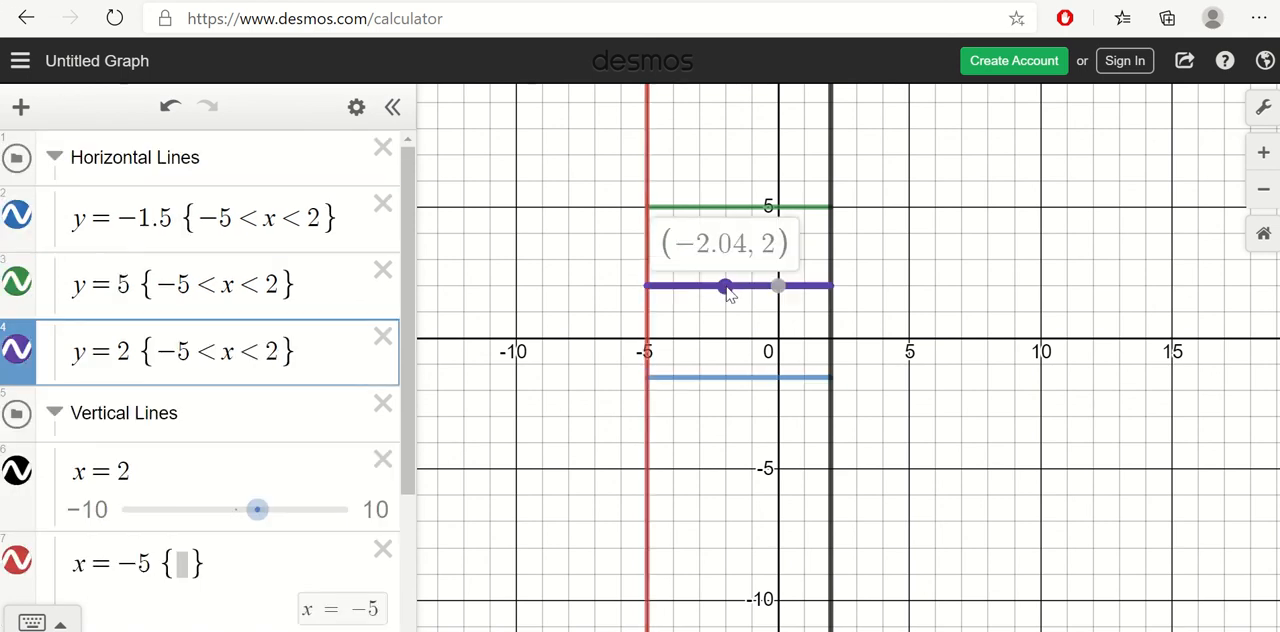
click(735, 210)
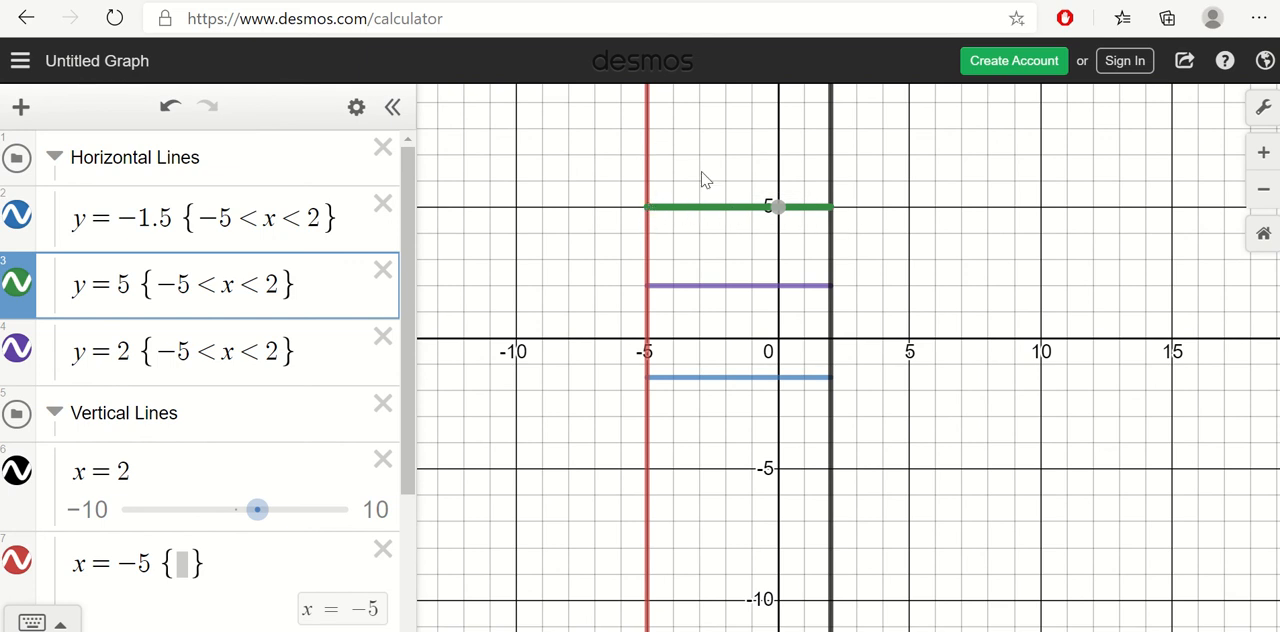
click(647, 155)
mouse_move(647, 155)
mouse_down()
mouse_move(649, 469)
mouse_move(650, 216)
mouse_up()
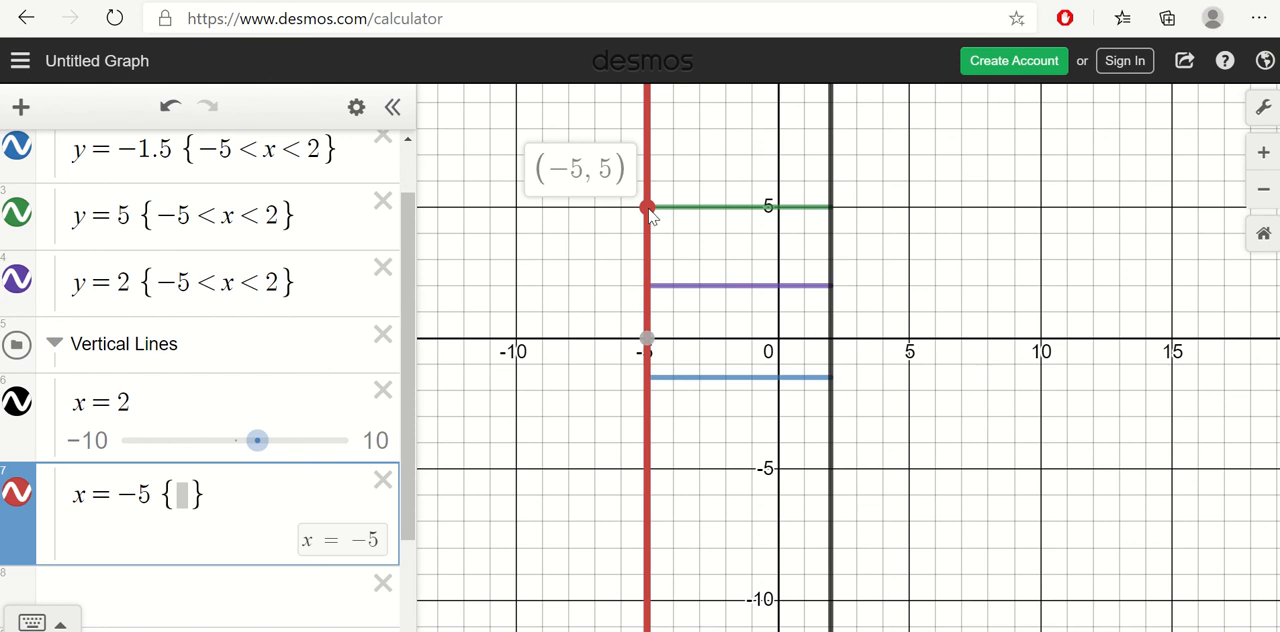
drag(650, 216, 648, 388)
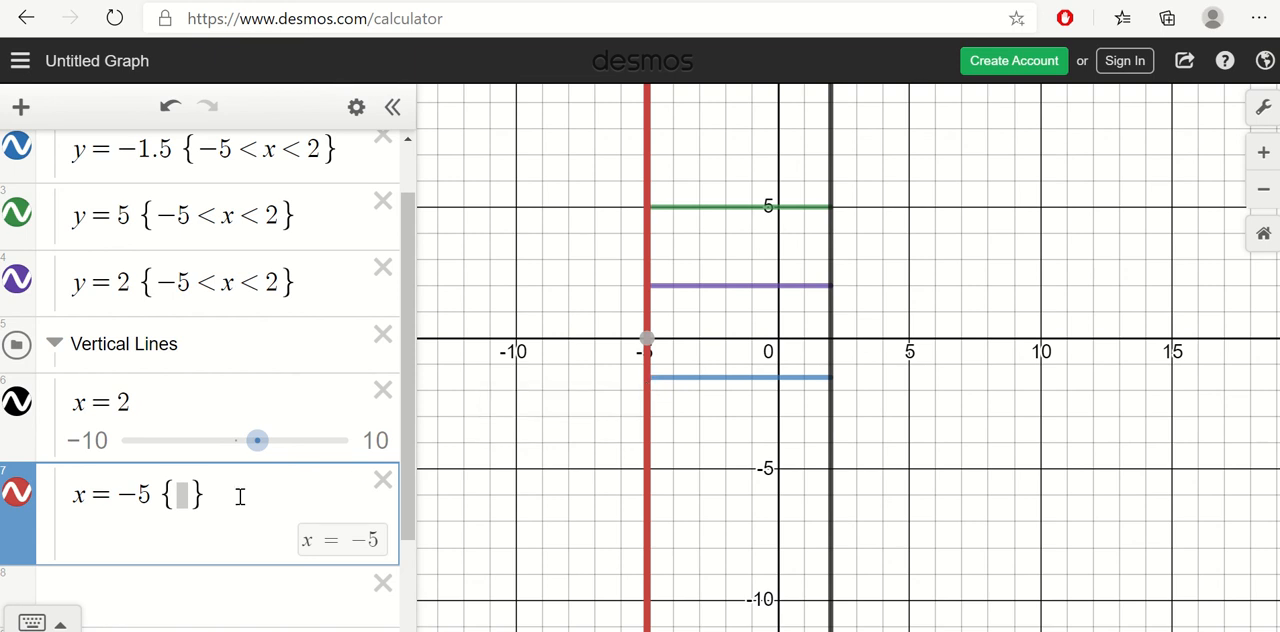
Step: Fill in the restriction −1.5 < y < 5 for the x = −5 line and highlight it in the equation
click(185, 495)
text(y)
key(Left)
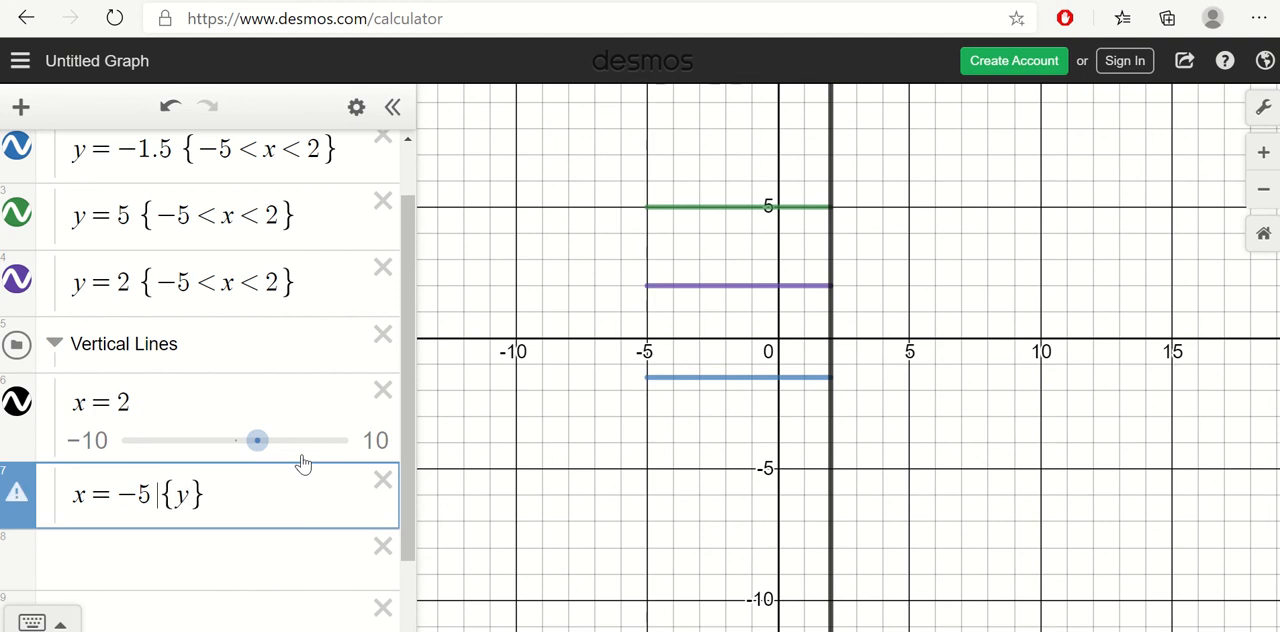
text(<)
key(Right)
text(<)
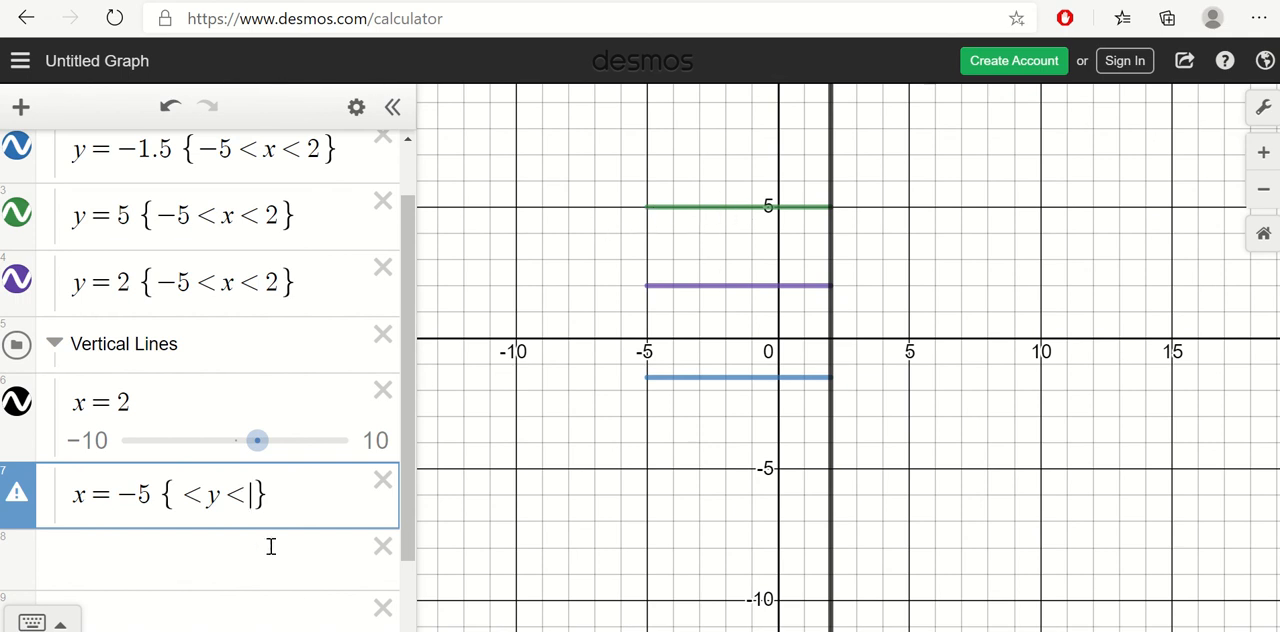
text(5)
click(184, 496)
text(-1.5)
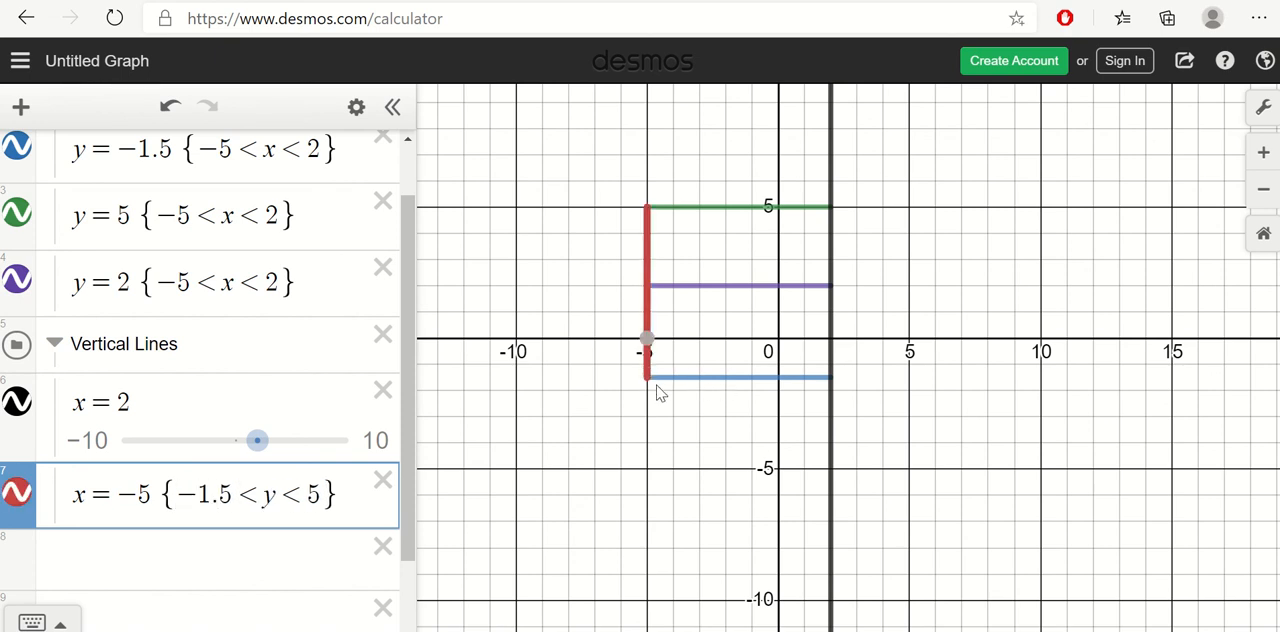
click(348, 497)
key(shift+Left)
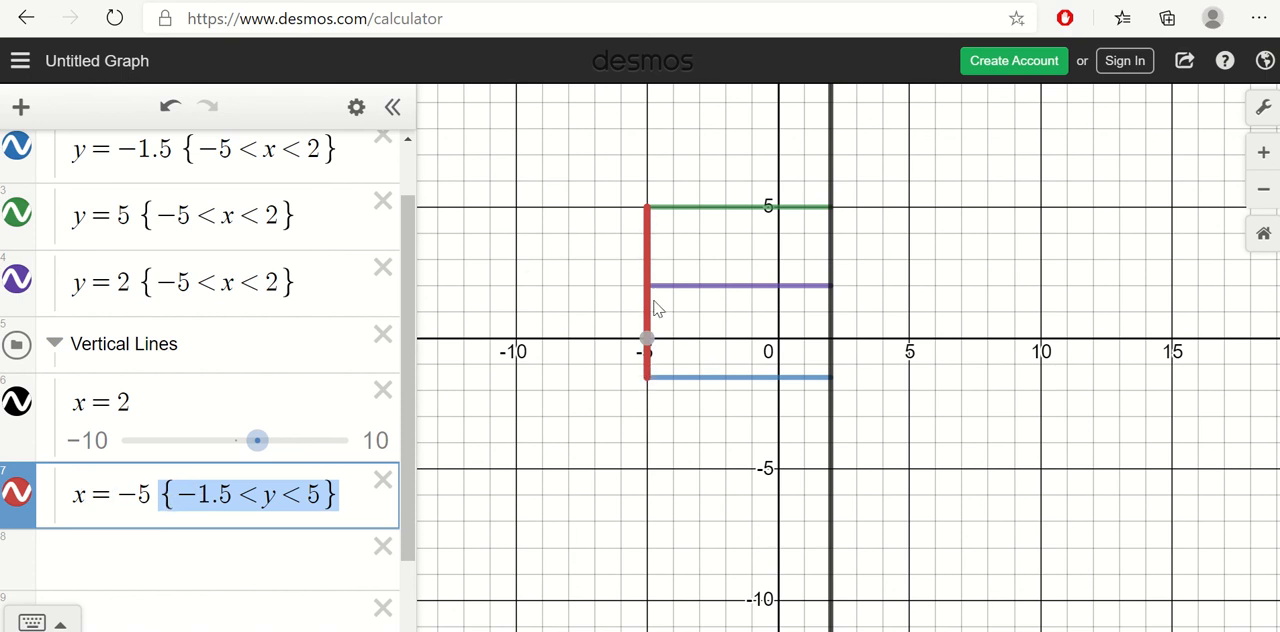
Step: Append empty restriction braces to x = 2 and trace the line between its intersections with y = 5 and y = −1.5
click(251, 412)
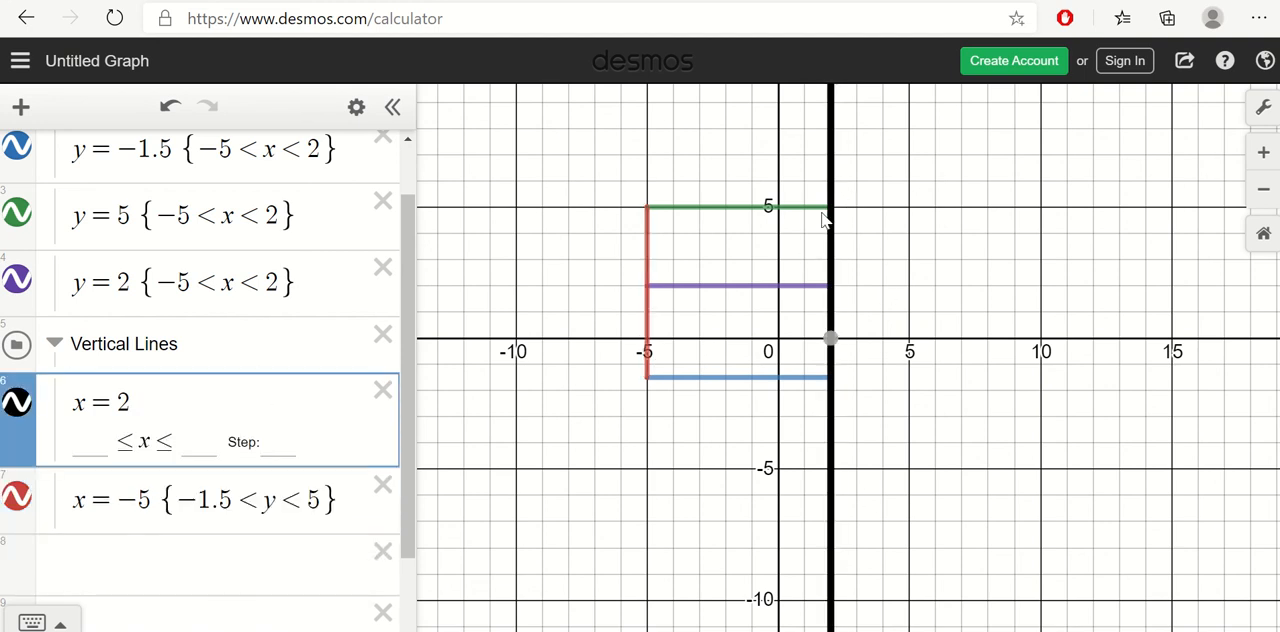
text({)
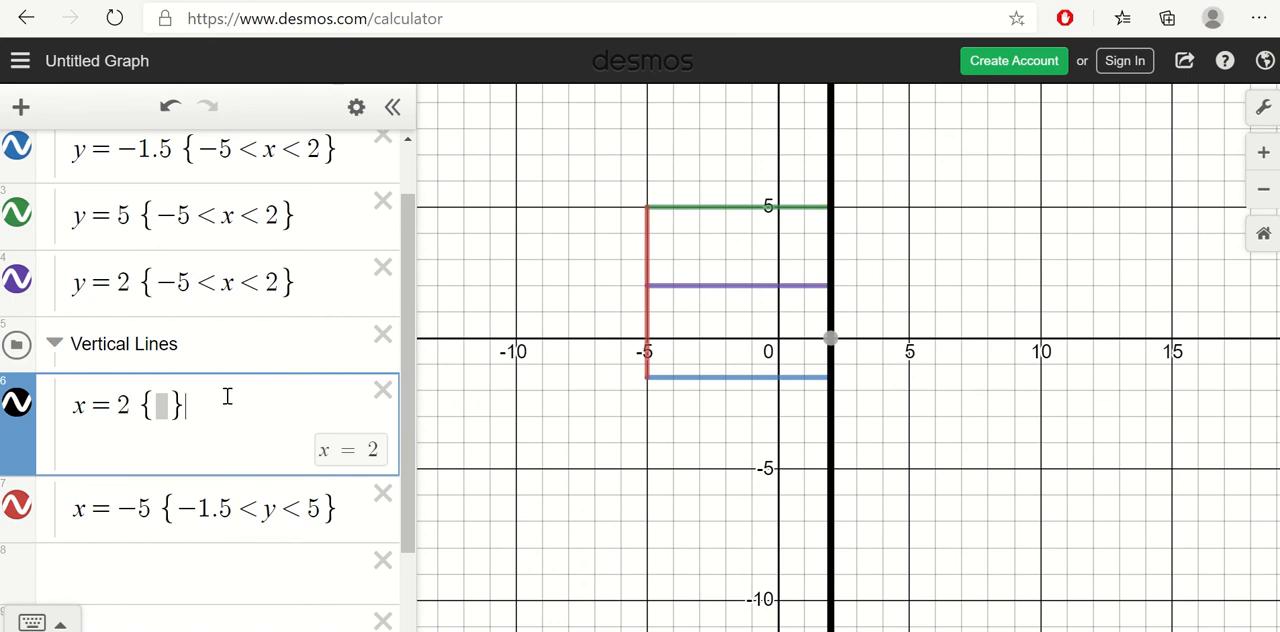
click(832, 214)
drag(832, 214, 833, 208)
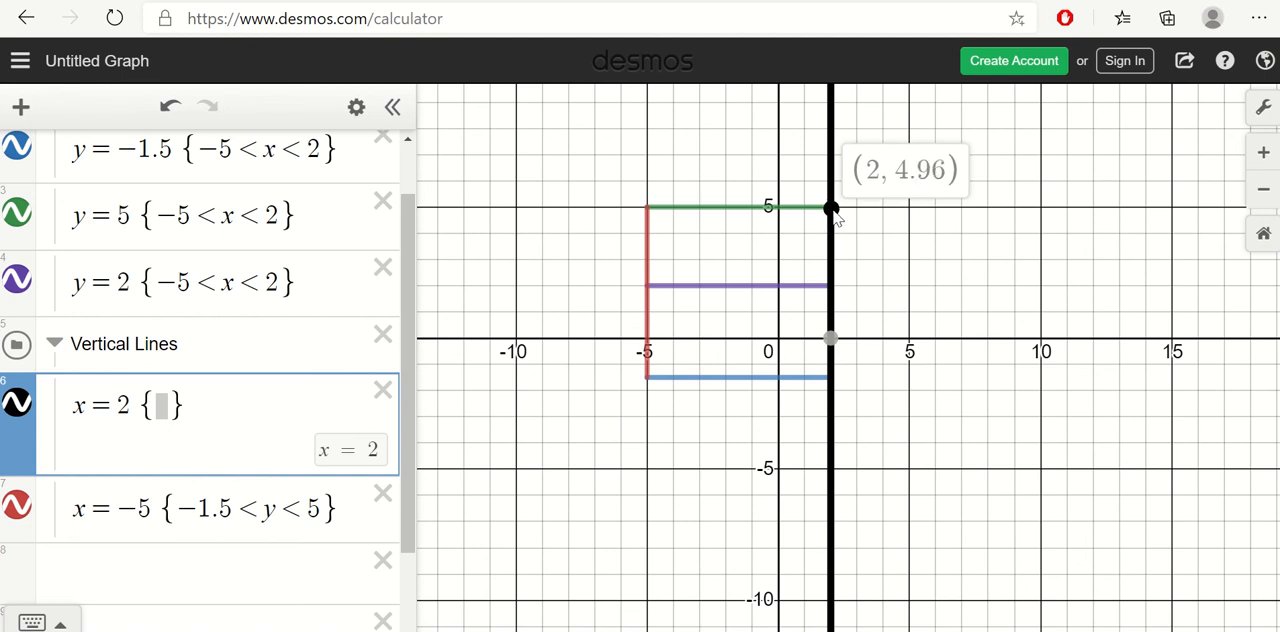
drag(833, 208, 838, 383)
Step: Fill in the restriction −1.5 < y < 5 for the x = 2 line
click(165, 404)
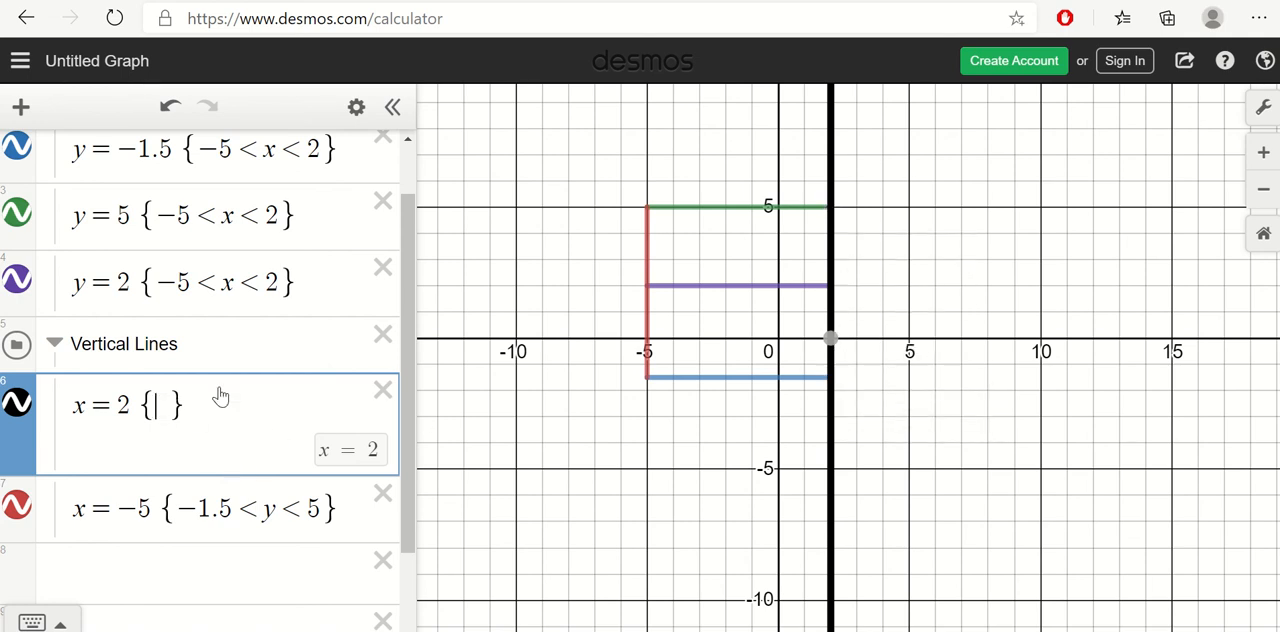
text(y)
key(Left)
text(<)
key(Right)
text(< )
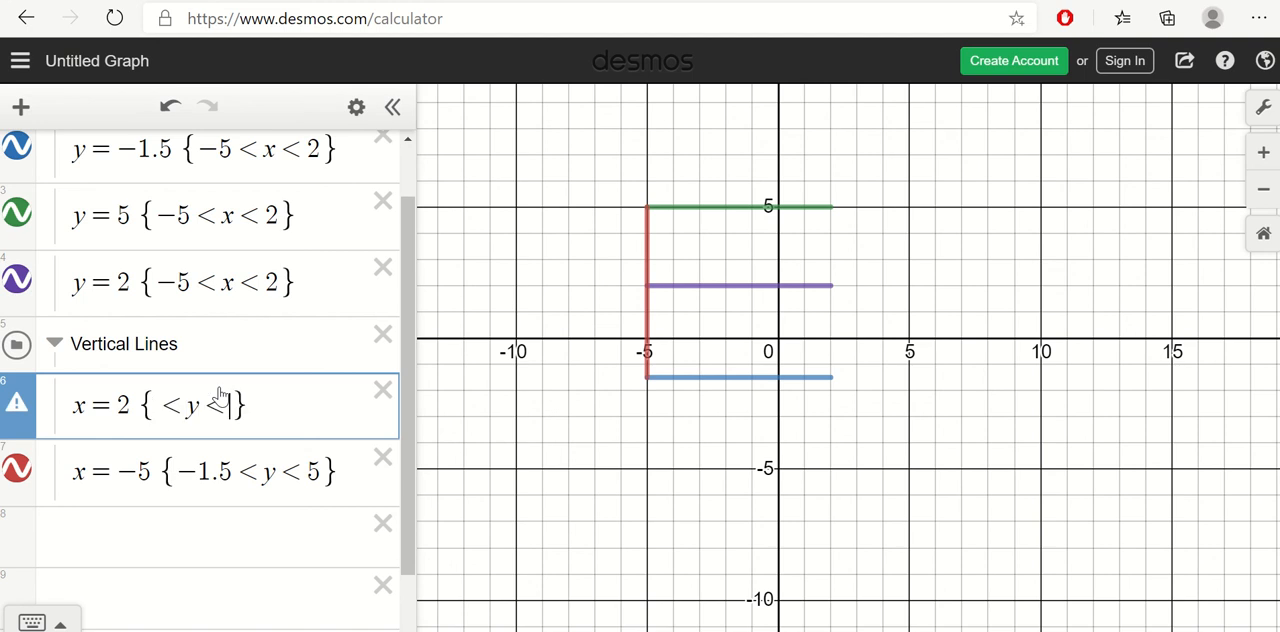
text(5)
key(Left)
text(-1.5)
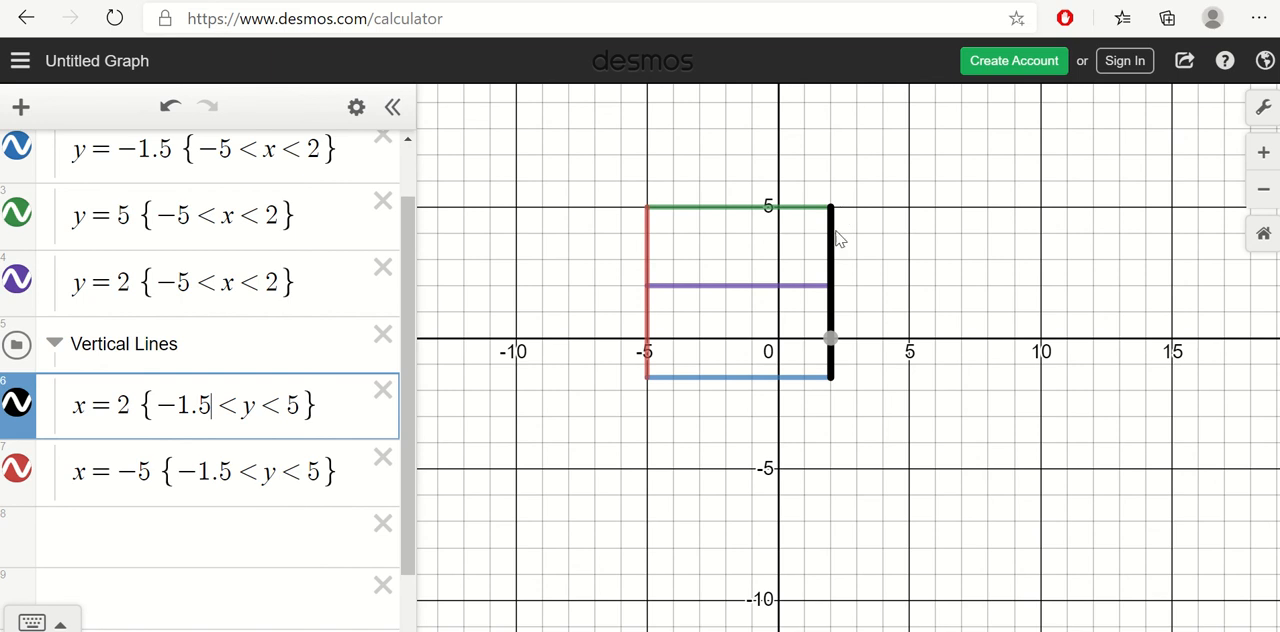
Step: Highlight the restriction in the x = 2 equation and review the full list of restricted lines
drag(140, 405, 212, 408)
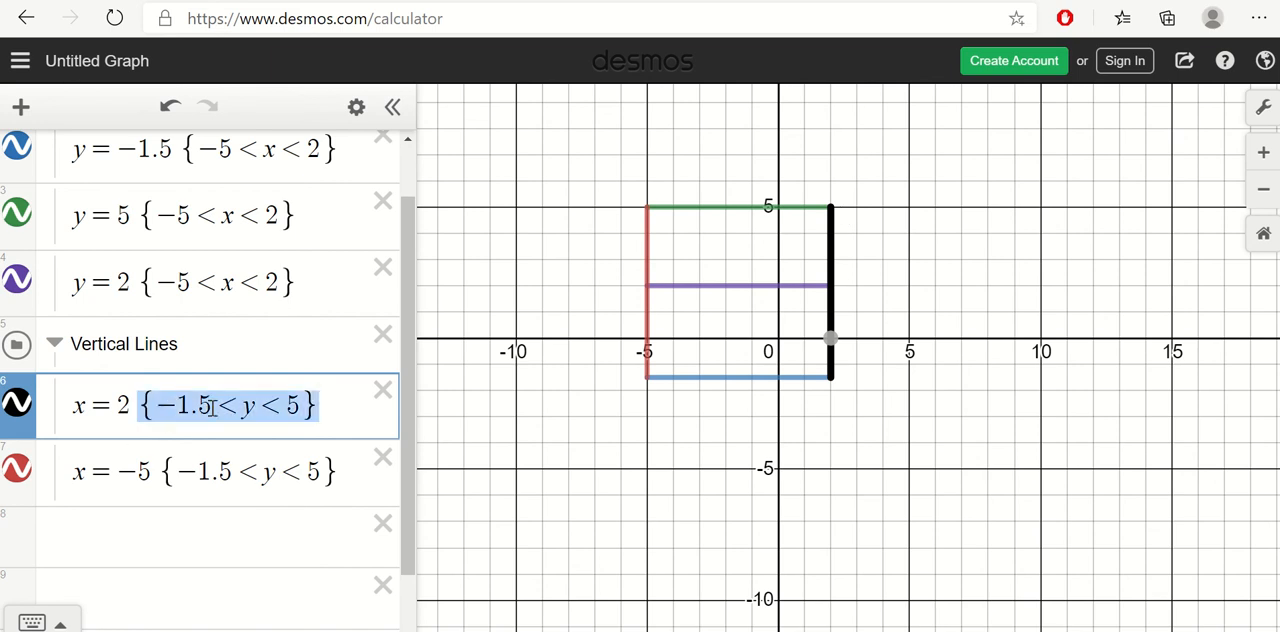
click(314, 408)
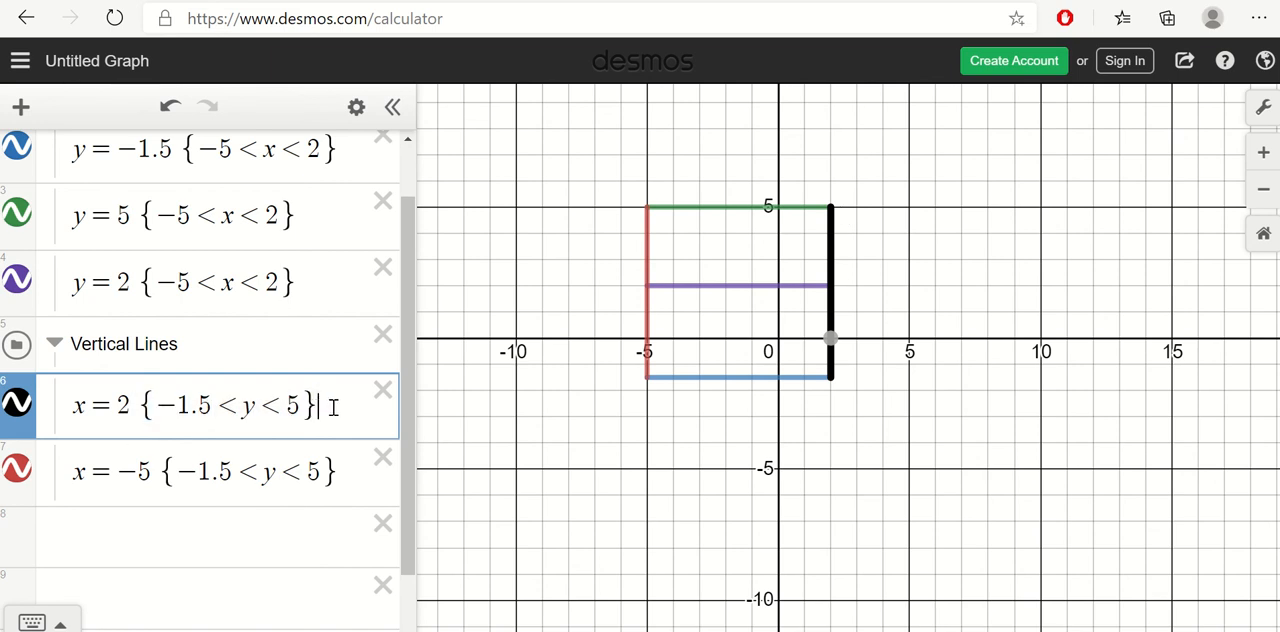
drag(333, 408, 150, 405)
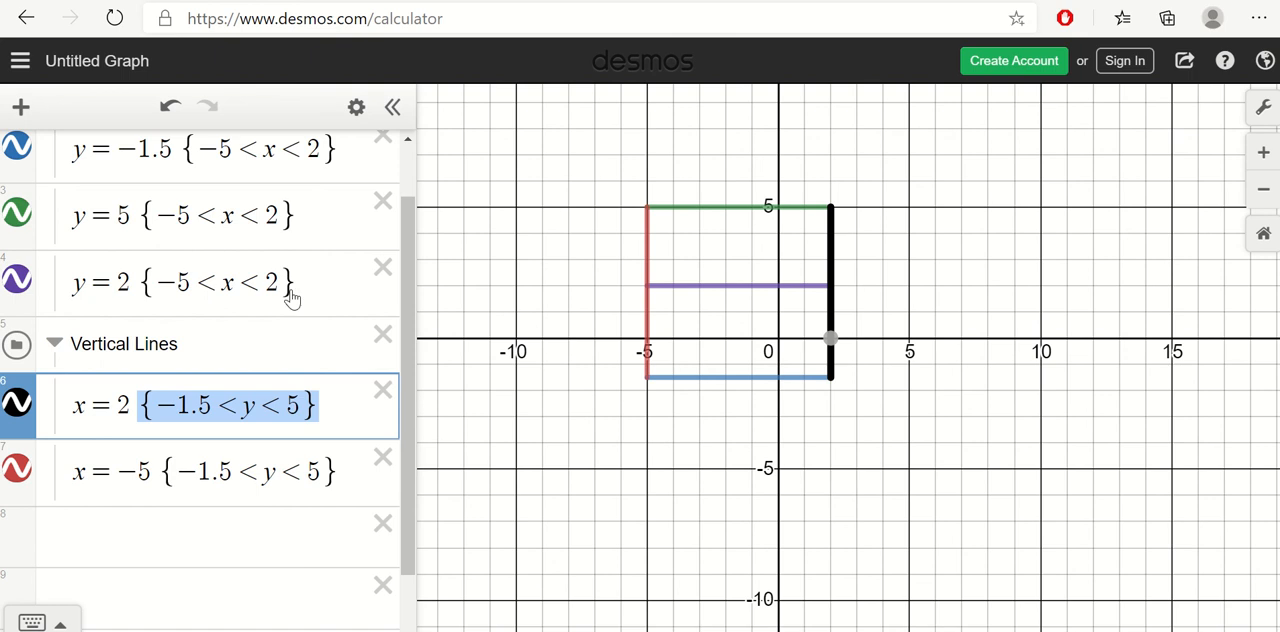
scroll(288, 272, up, 1)
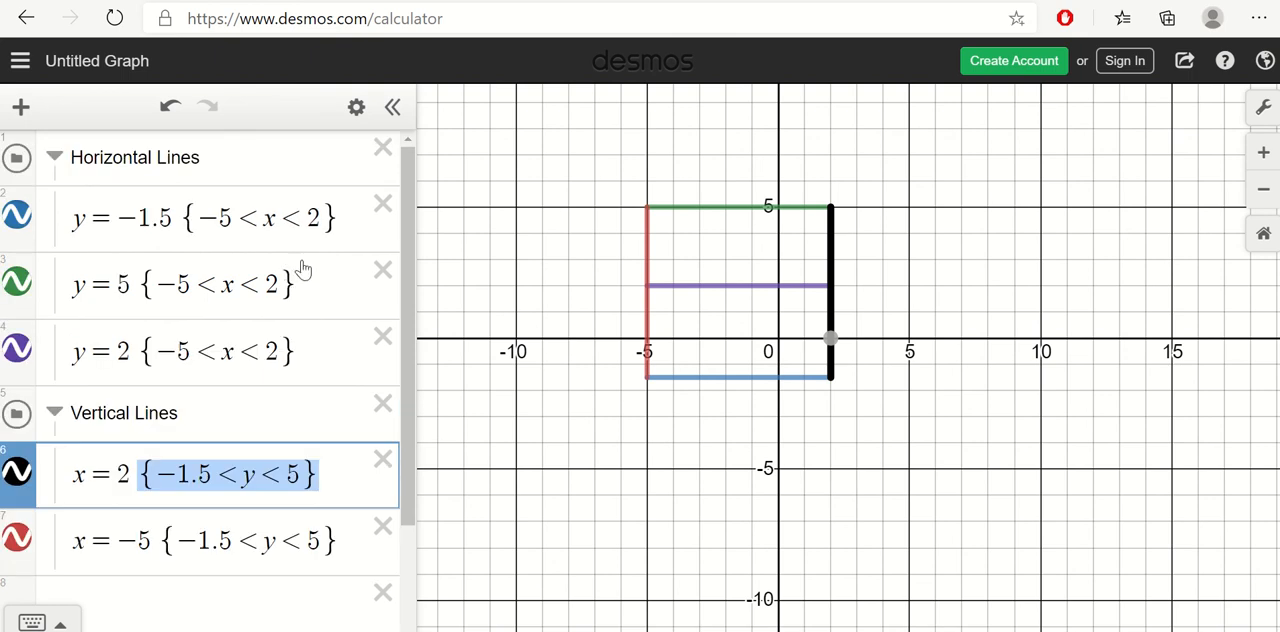
Step: Highlight the −5 < x < 2 restriction in each horizontal line equation, going through y = −1.5, y = 5 and y = 2
drag(338, 212, 270, 218)
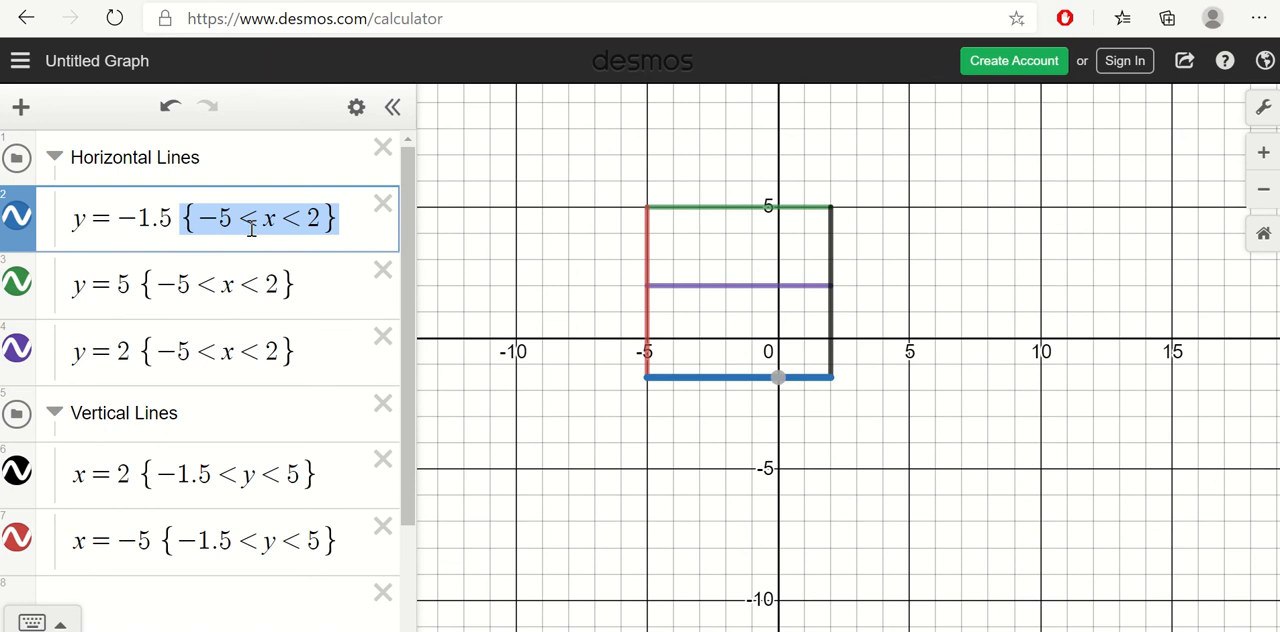
click(313, 285)
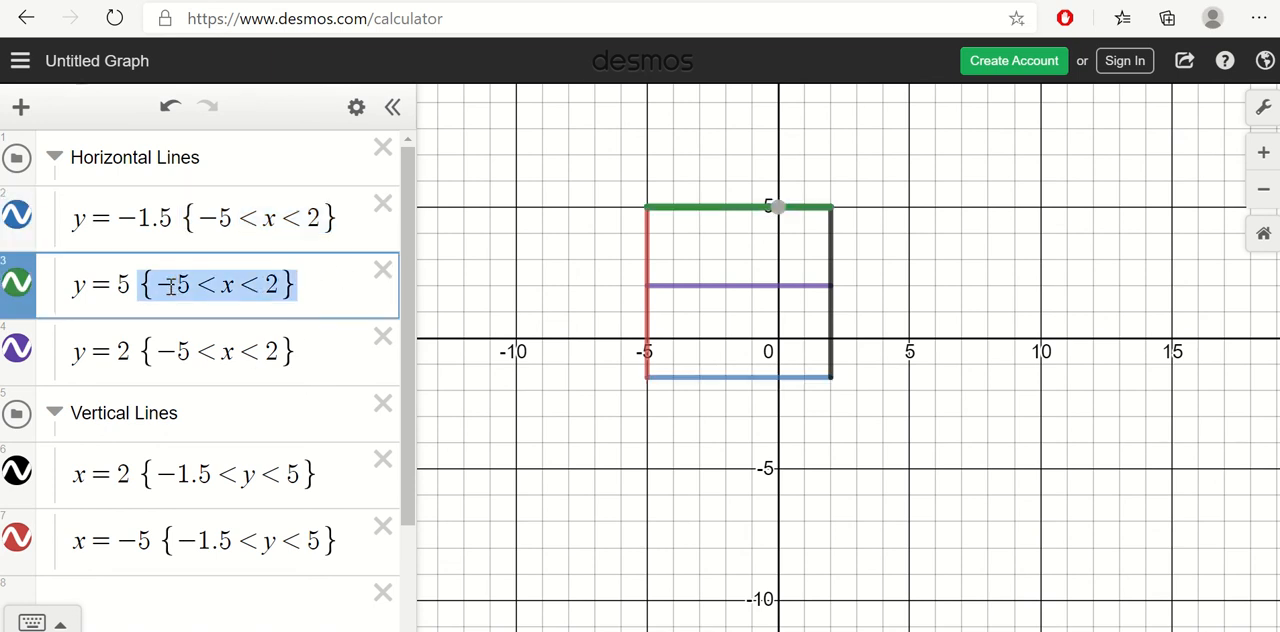
drag(325, 352, 250, 351)
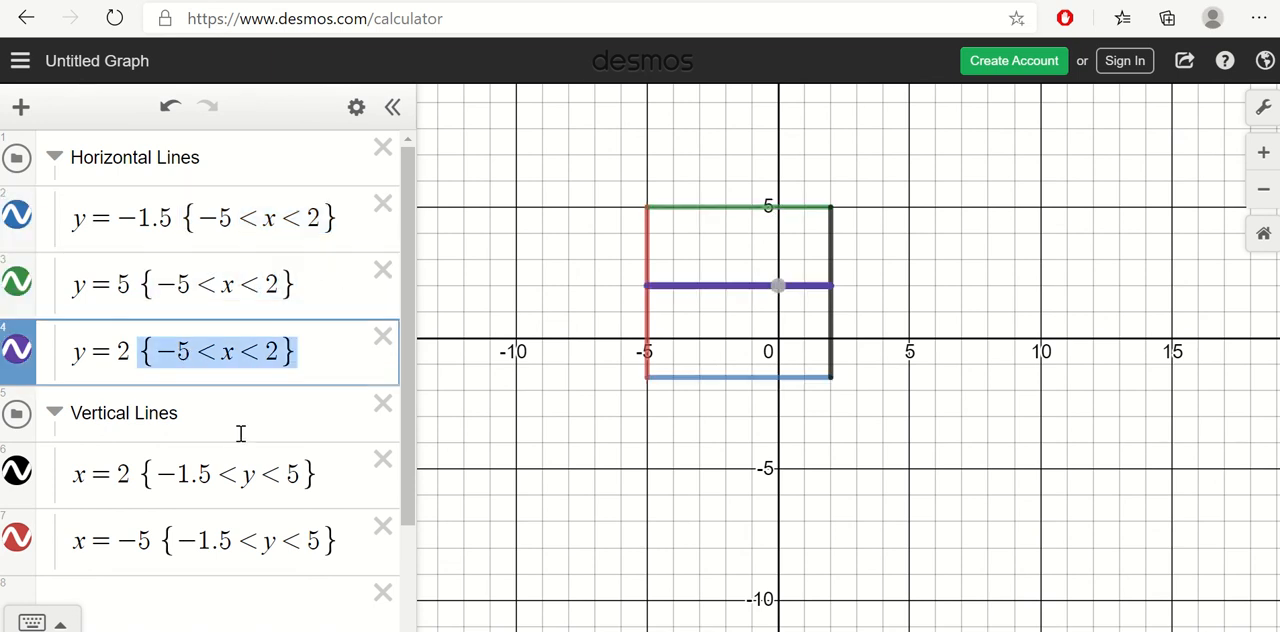
Step: Inspect the two vertical segments on the graph and highlight the braced restriction in the x = 2 equation
click(320, 473)
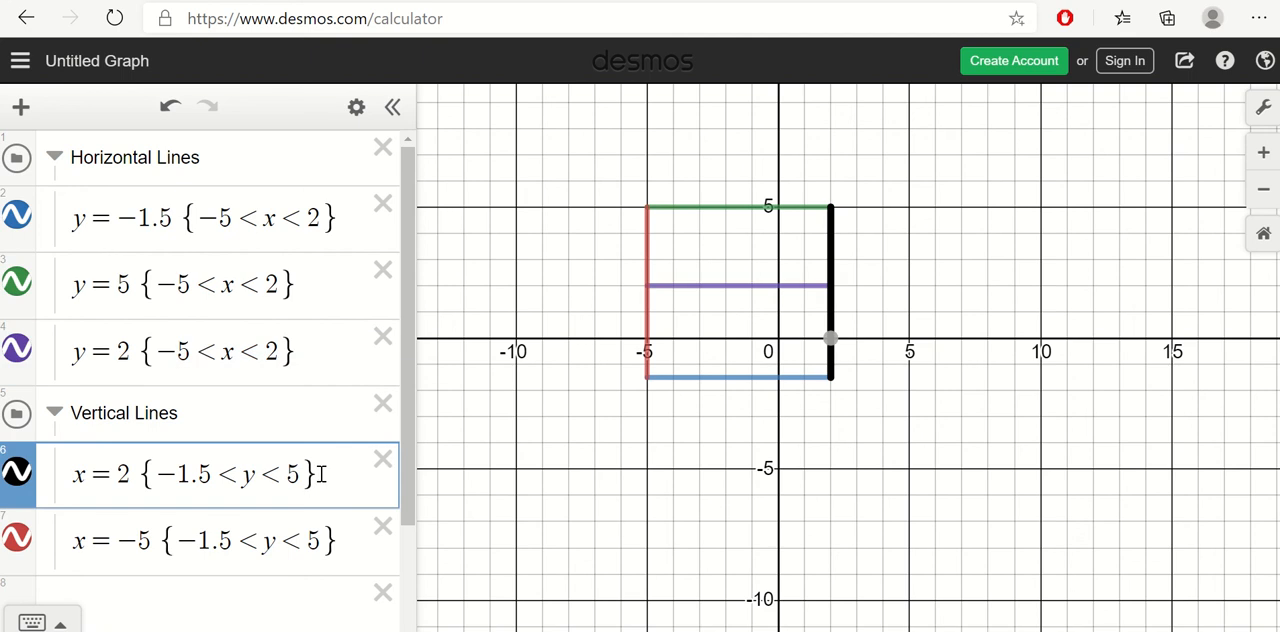
click(648, 256)
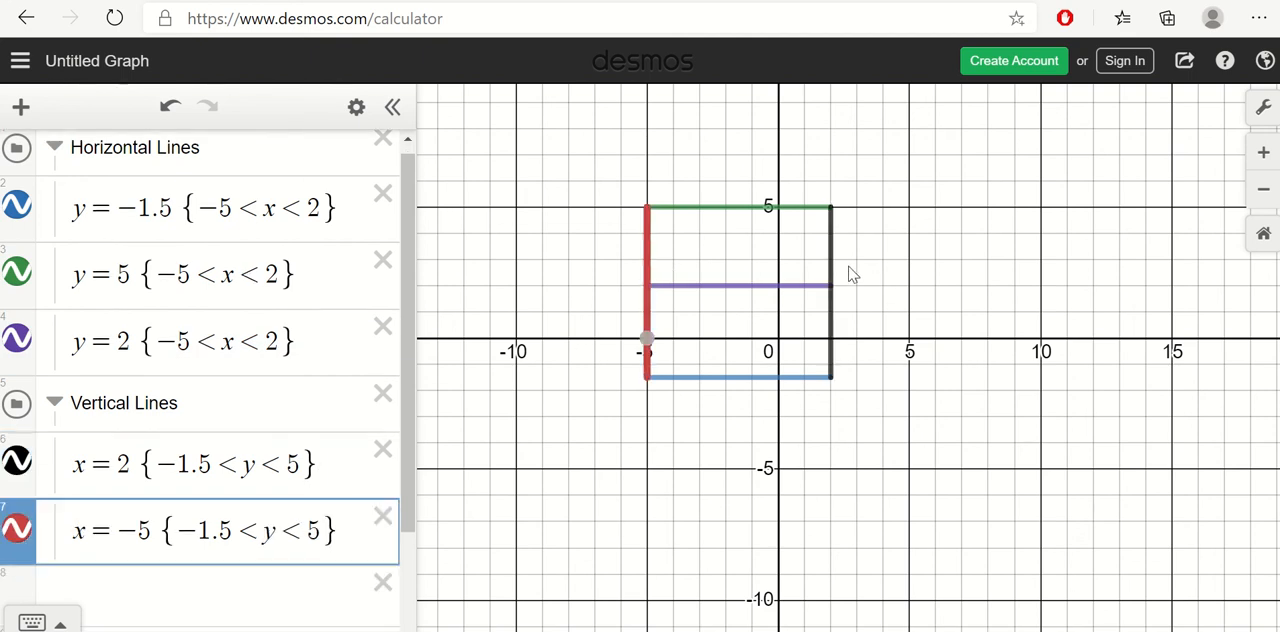
click(833, 262)
click(655, 248)
click(320, 465)
drag(318, 465, 205, 472)
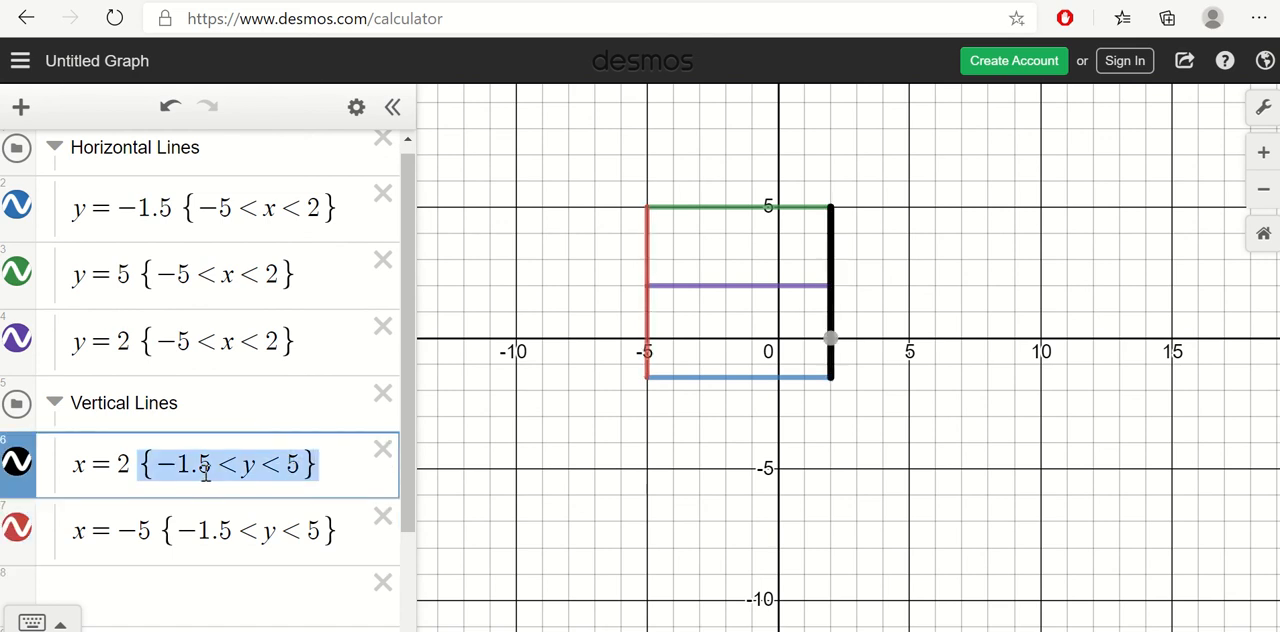
Step: Point out the variable y inside the restrictions of the x = 2 and x = −5 equations
click(248, 465)
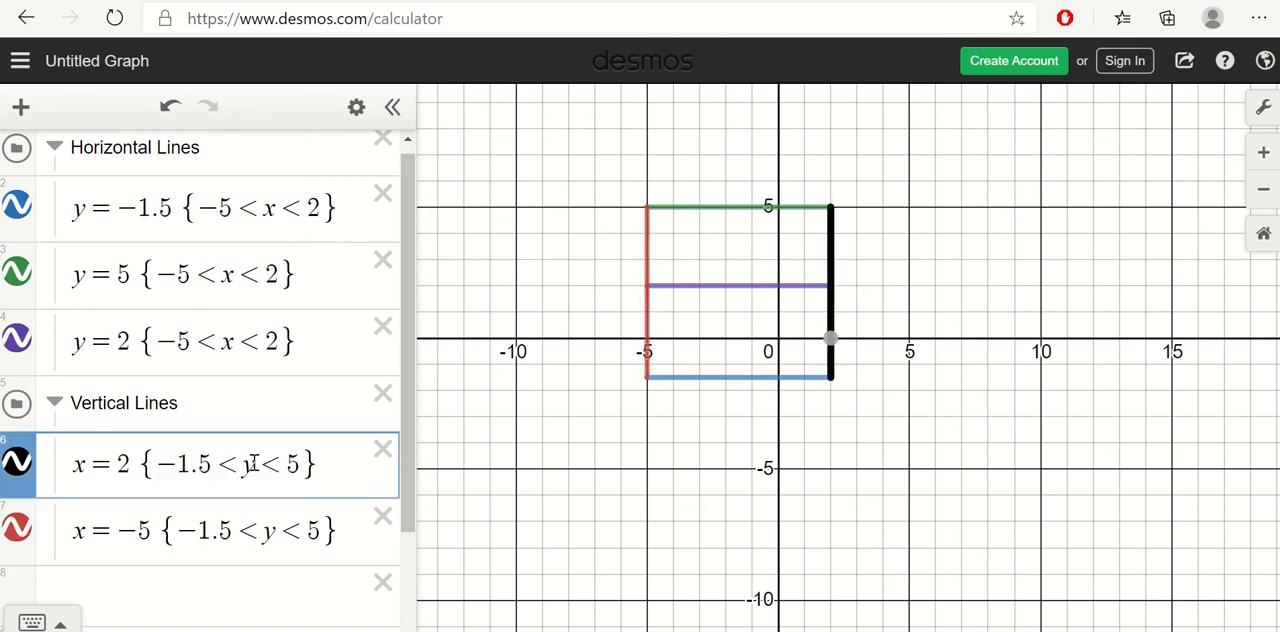
double_click(253, 463)
click(264, 533)
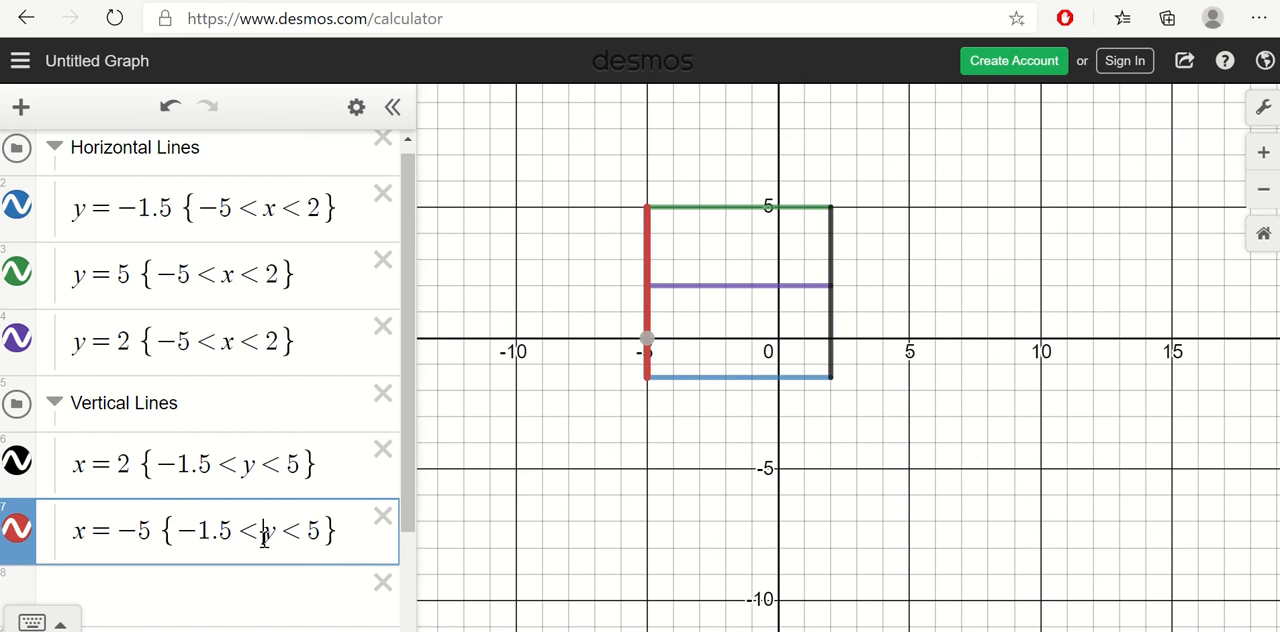
double_click(264, 533)
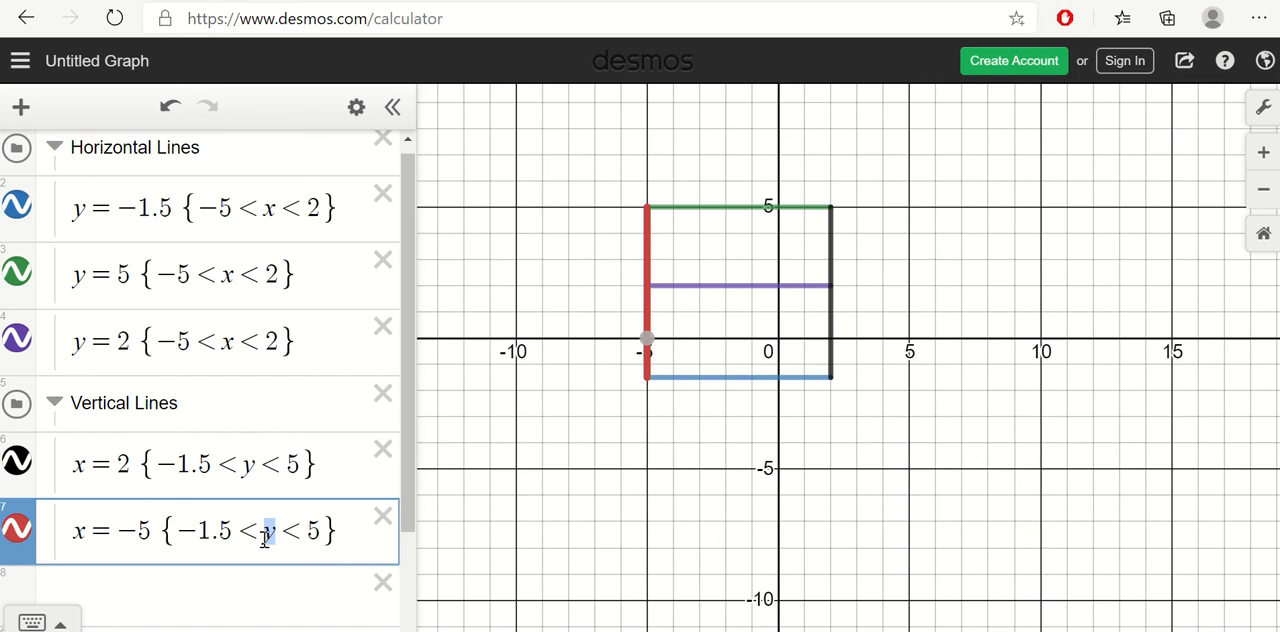
click(267, 462)
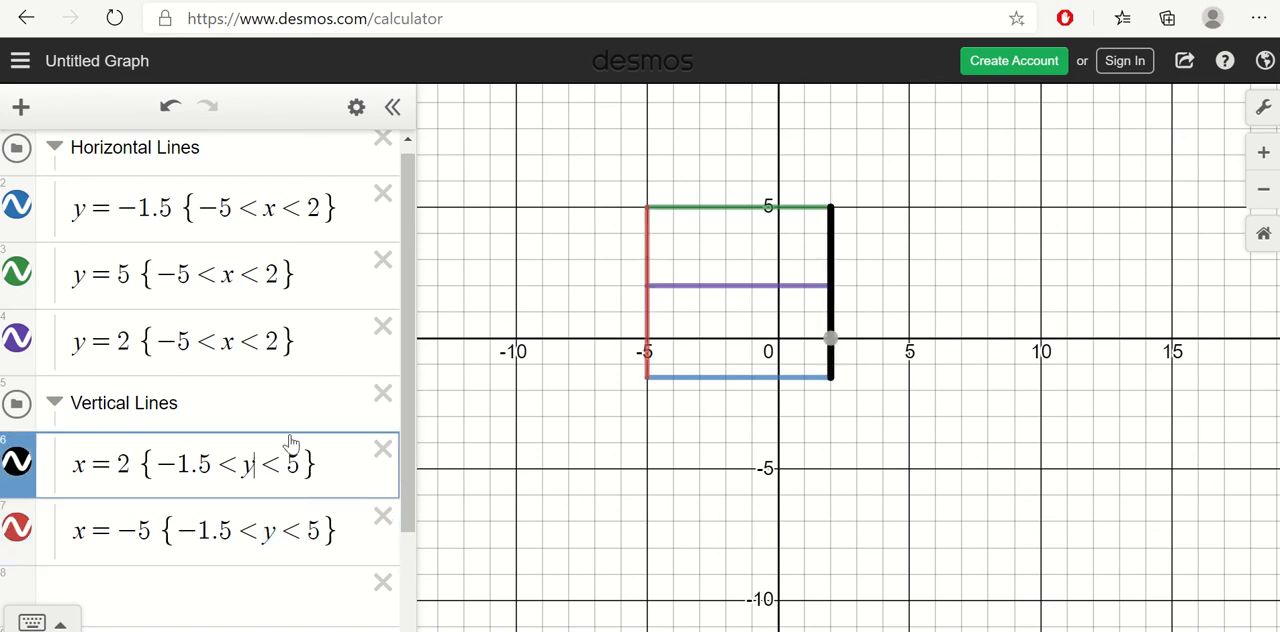
key(shift+Left)
key(Down)
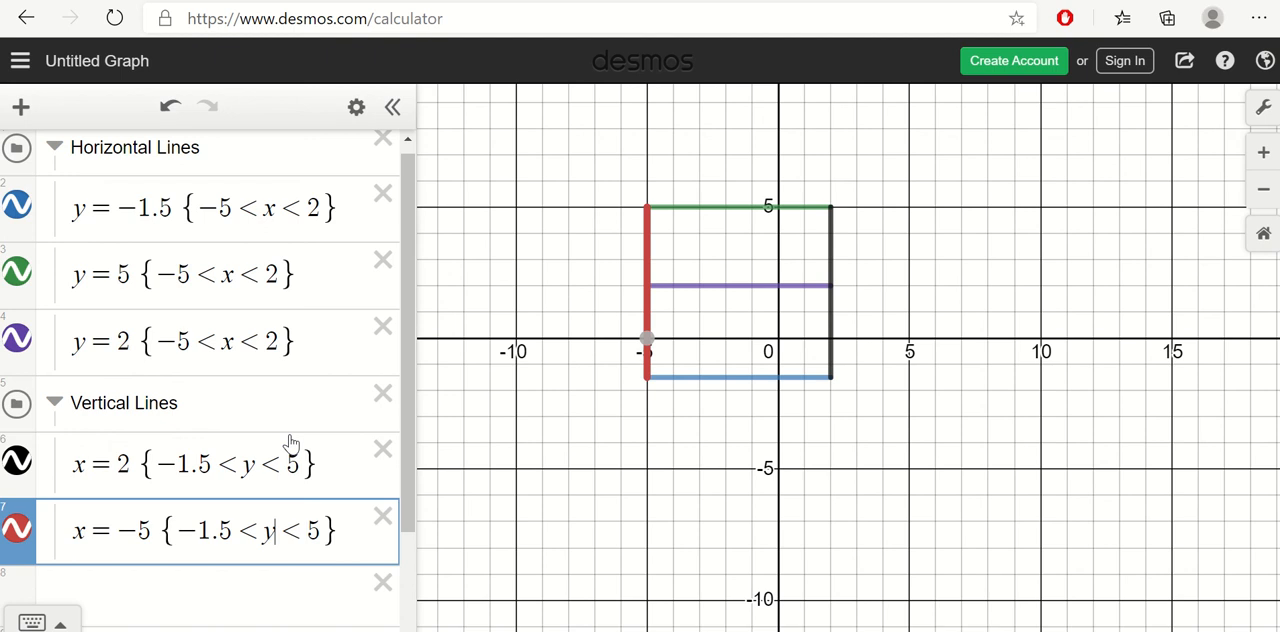
key(shift+Left)
Step: Compare the x restriction of y = −1.5 with the y restriction of x = 2 by highlighting each in turn
drag(353, 211, 255, 213)
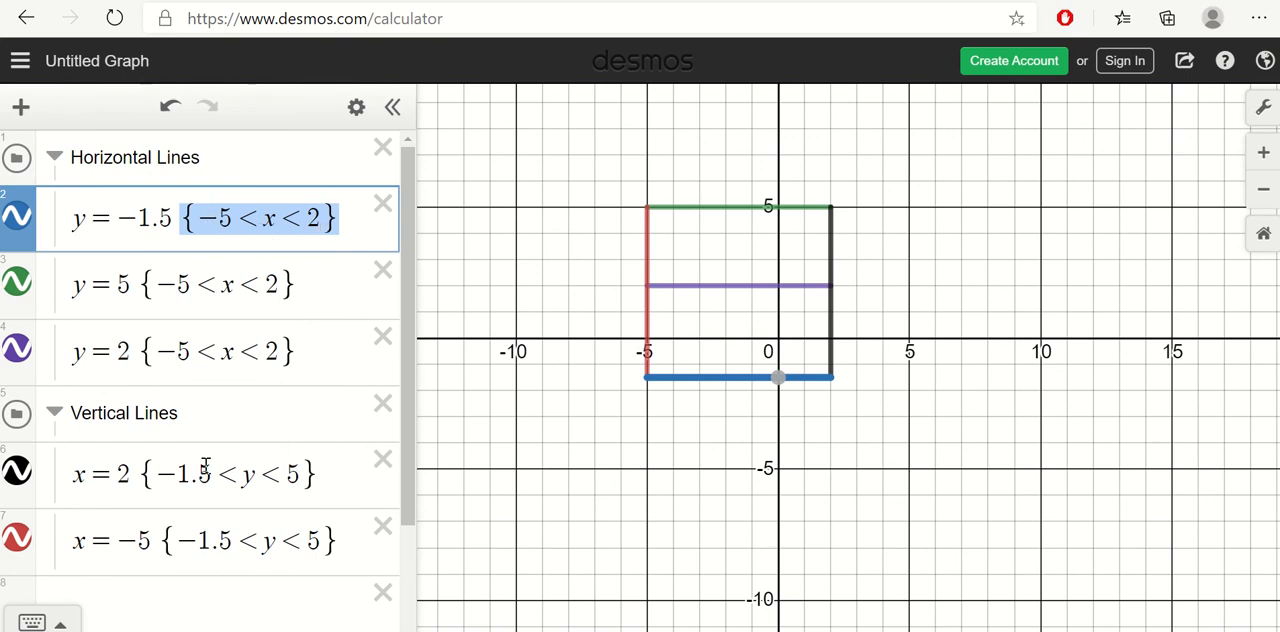
click(316, 476)
drag(316, 476, 210, 463)
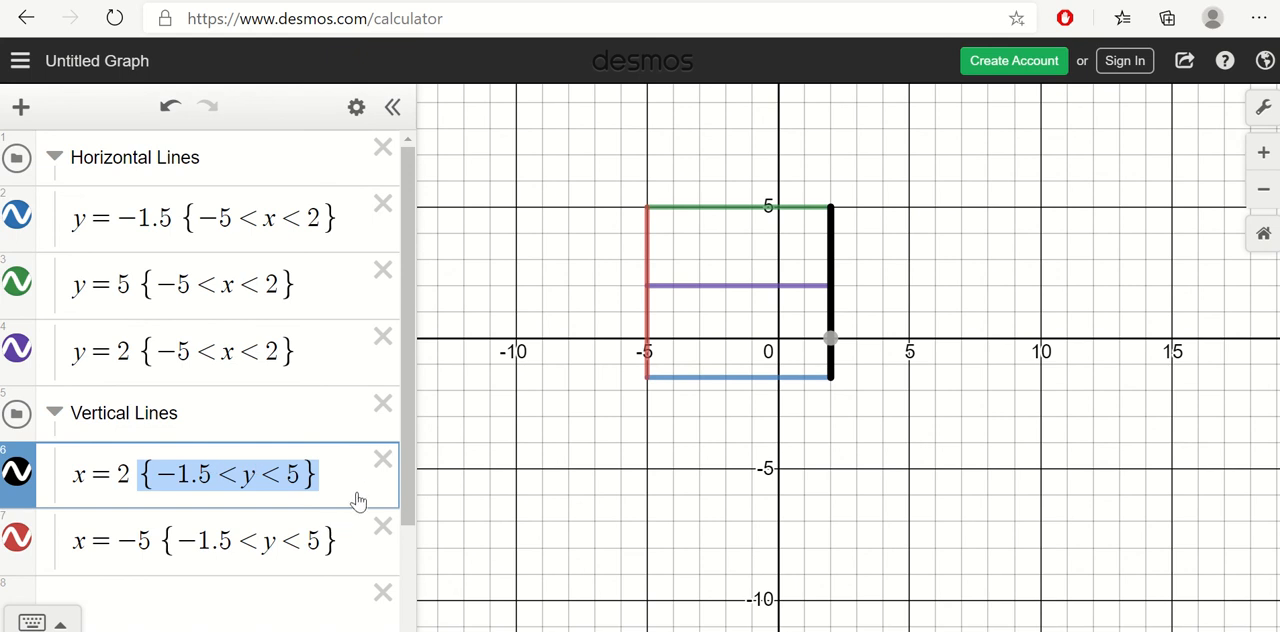
click(253, 478)
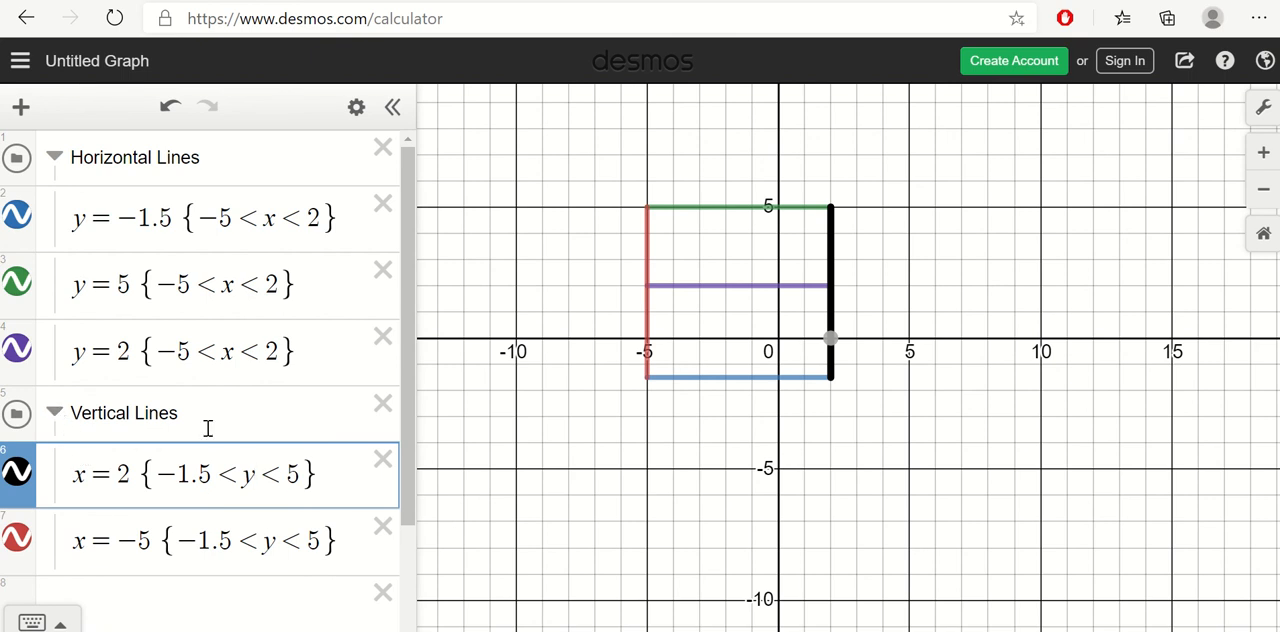
drag(338, 218, 224, 220)
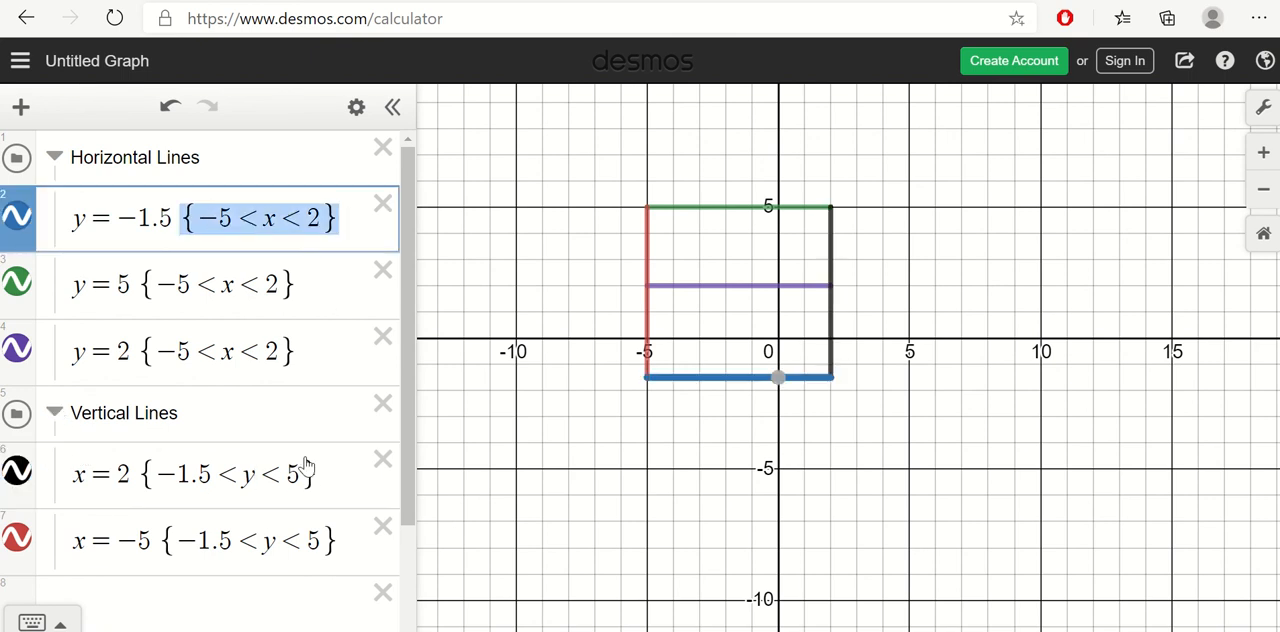
drag(320, 474, 185, 474)
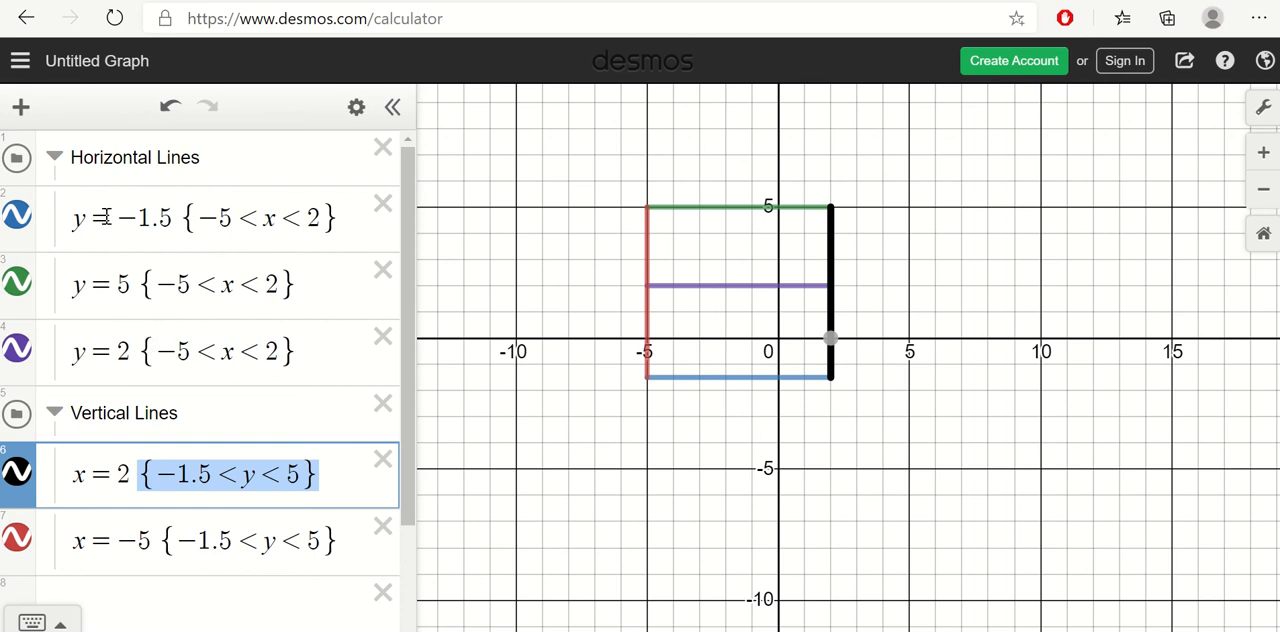
Step: Collapse the Horizontal Lines folder in the expression list
click(54, 157)
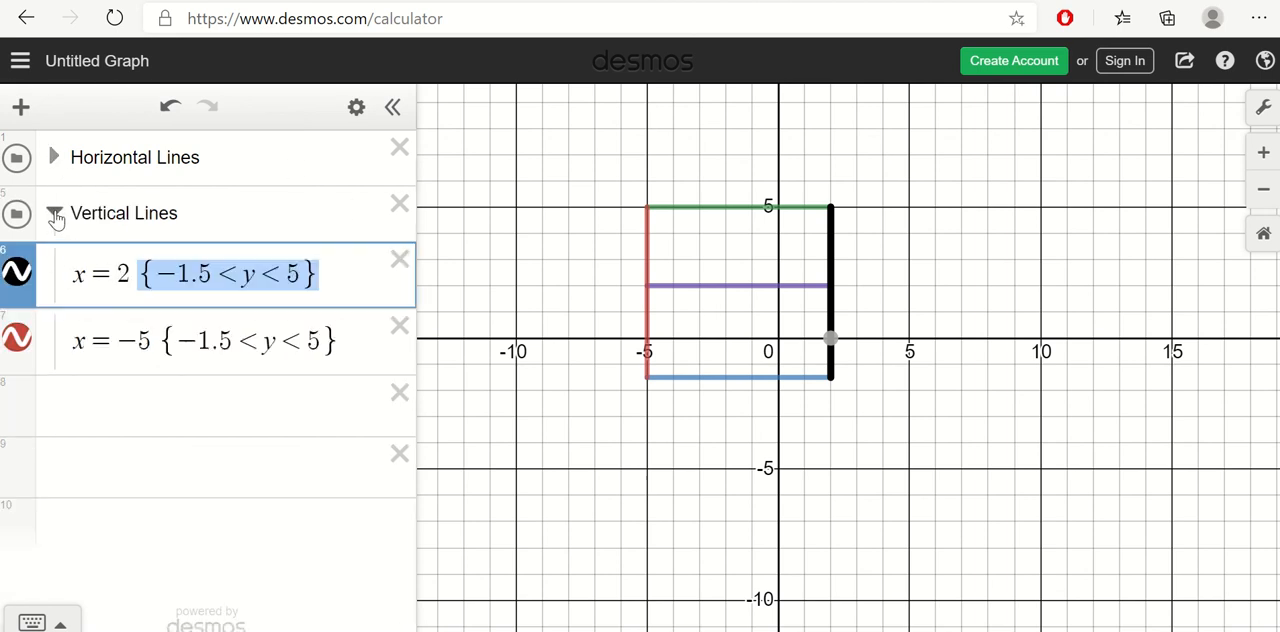